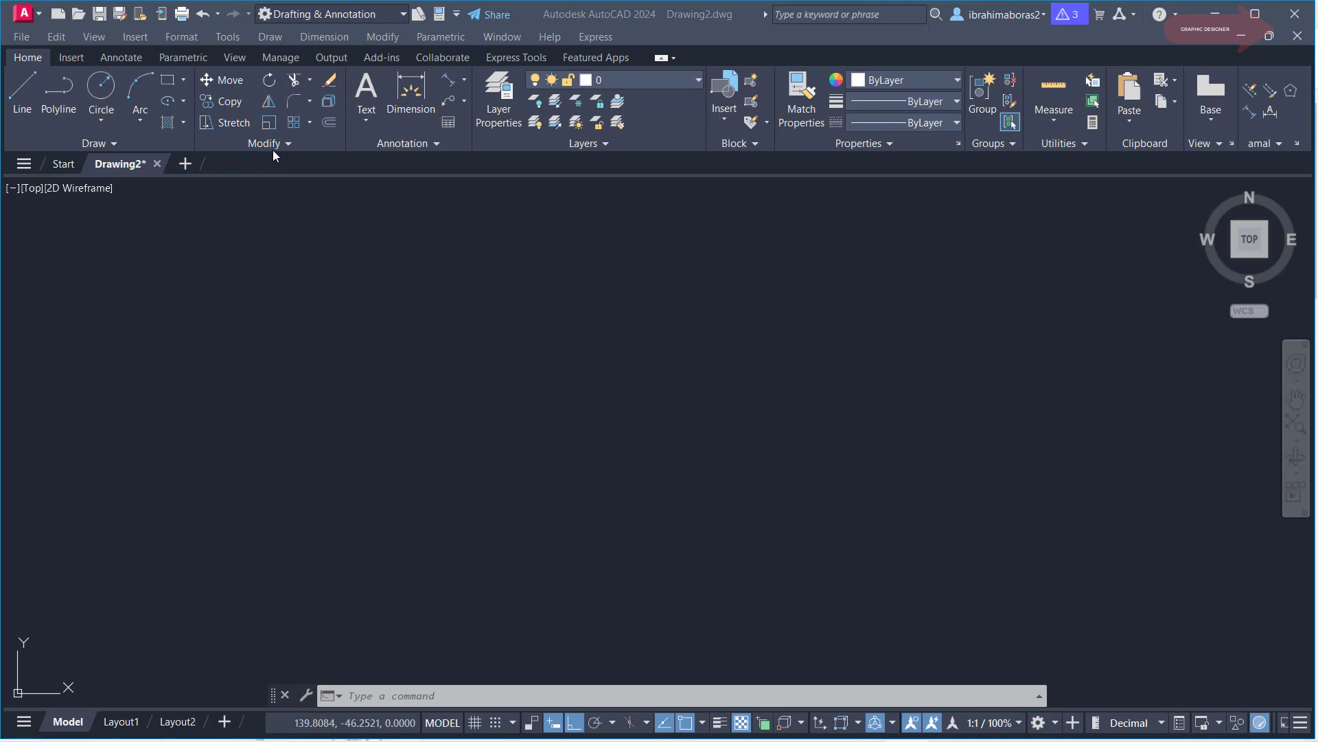
# Draw one circle by picking a centre and a radius point, then pan it lower left
pyautogui.click(309, 122)
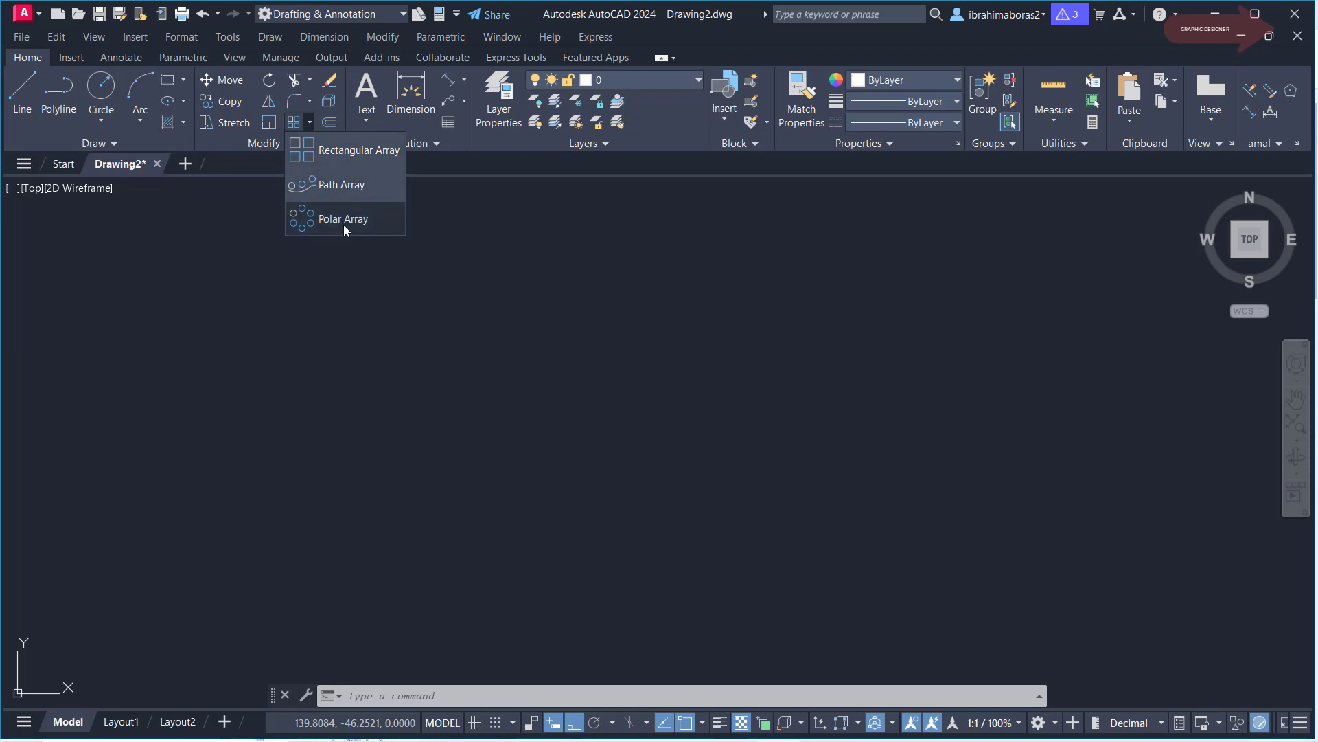
pyautogui.click(971, 426)
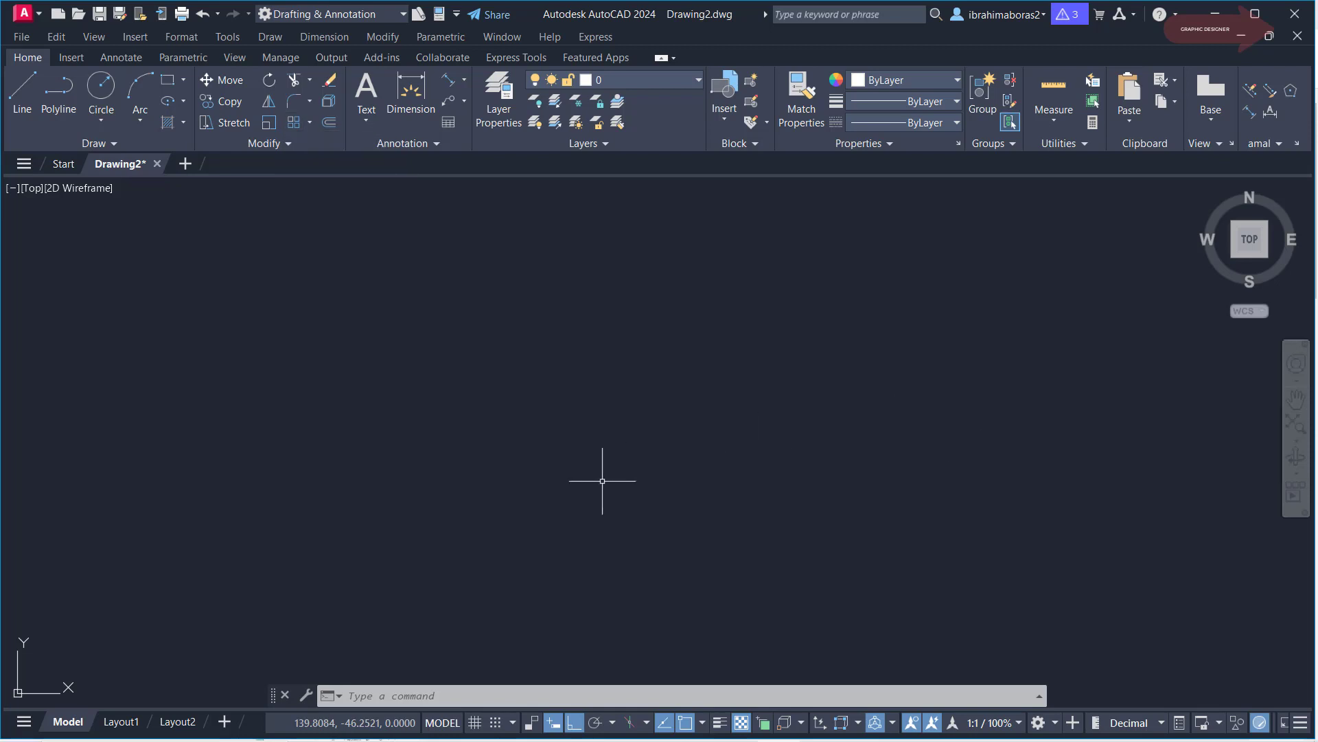
pyautogui.click(101, 88)
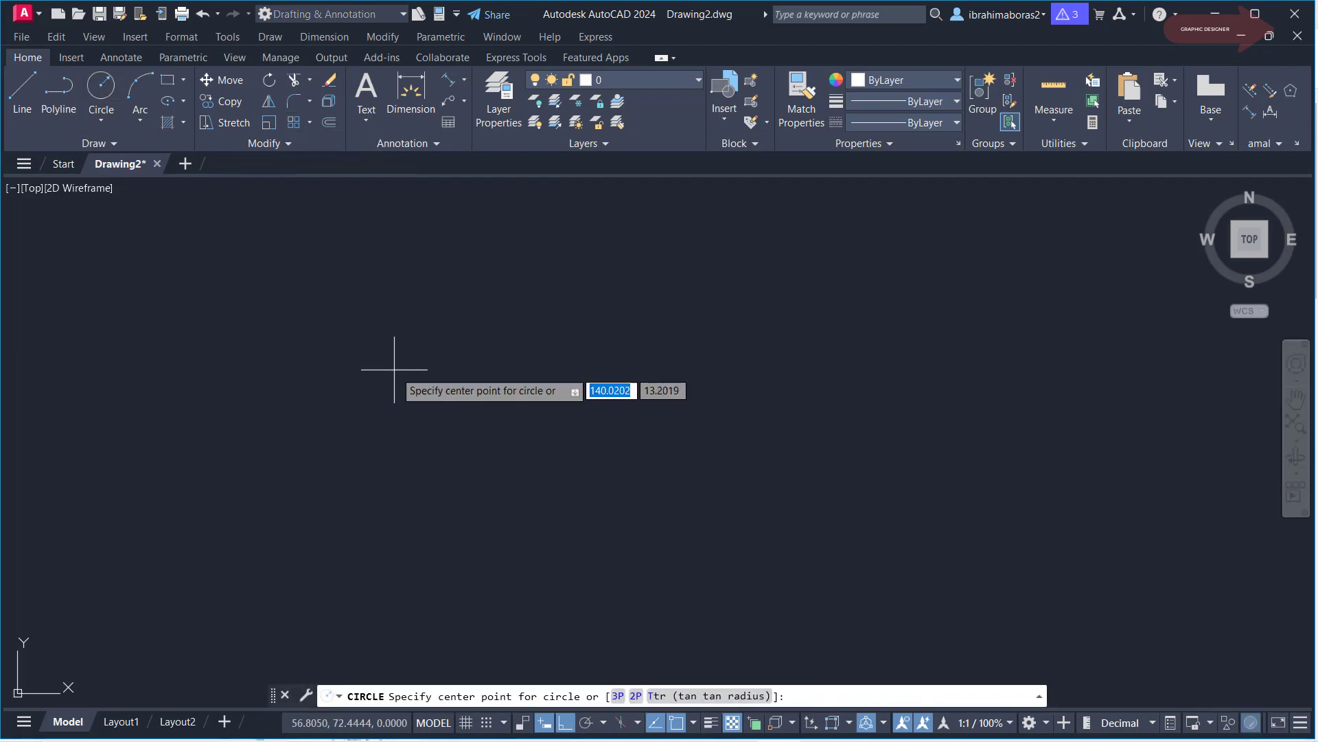
pyautogui.click(386, 355)
pyautogui.click(416, 374)
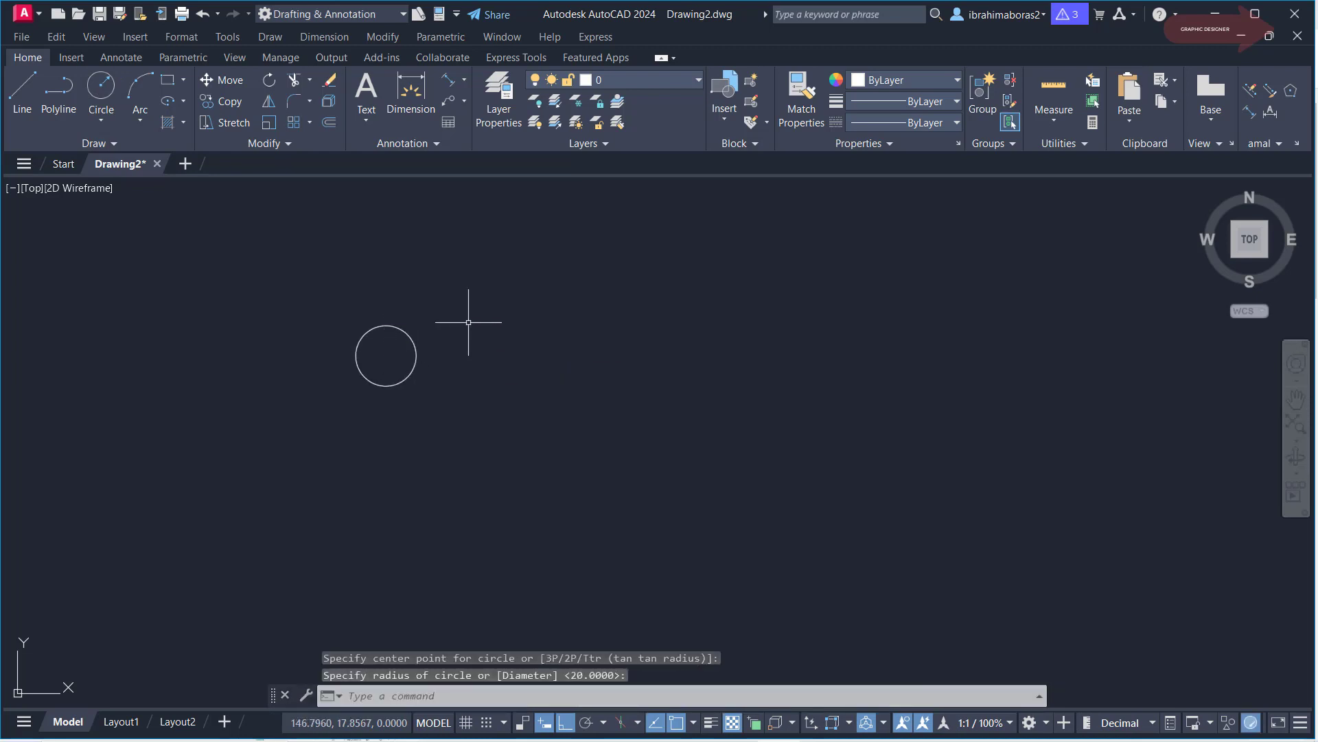
pyautogui.moveTo(488, 350); pyautogui.dragTo(436, 411, button='middle')
pyautogui.write('AR')
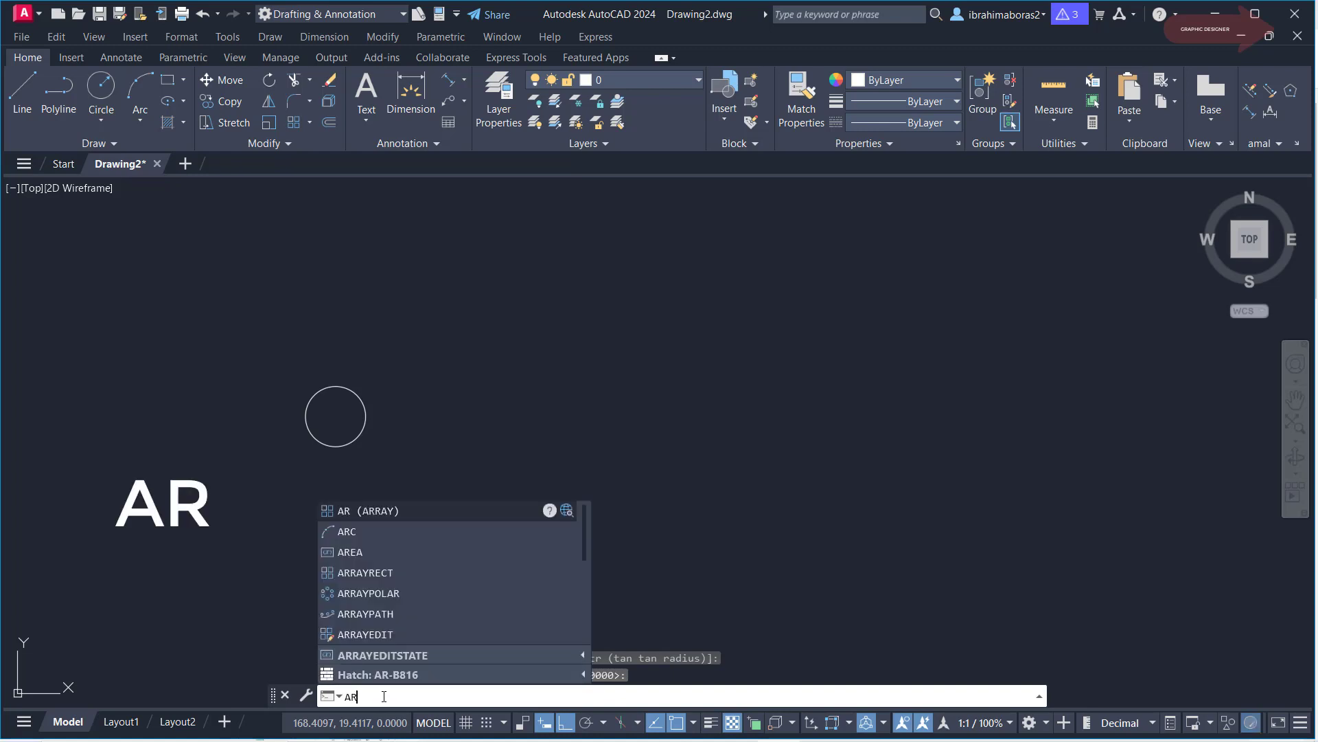
# Make a rectangular array of the circle, previewed as 4 columns by 3 rows
pyautogui.click(405, 512)
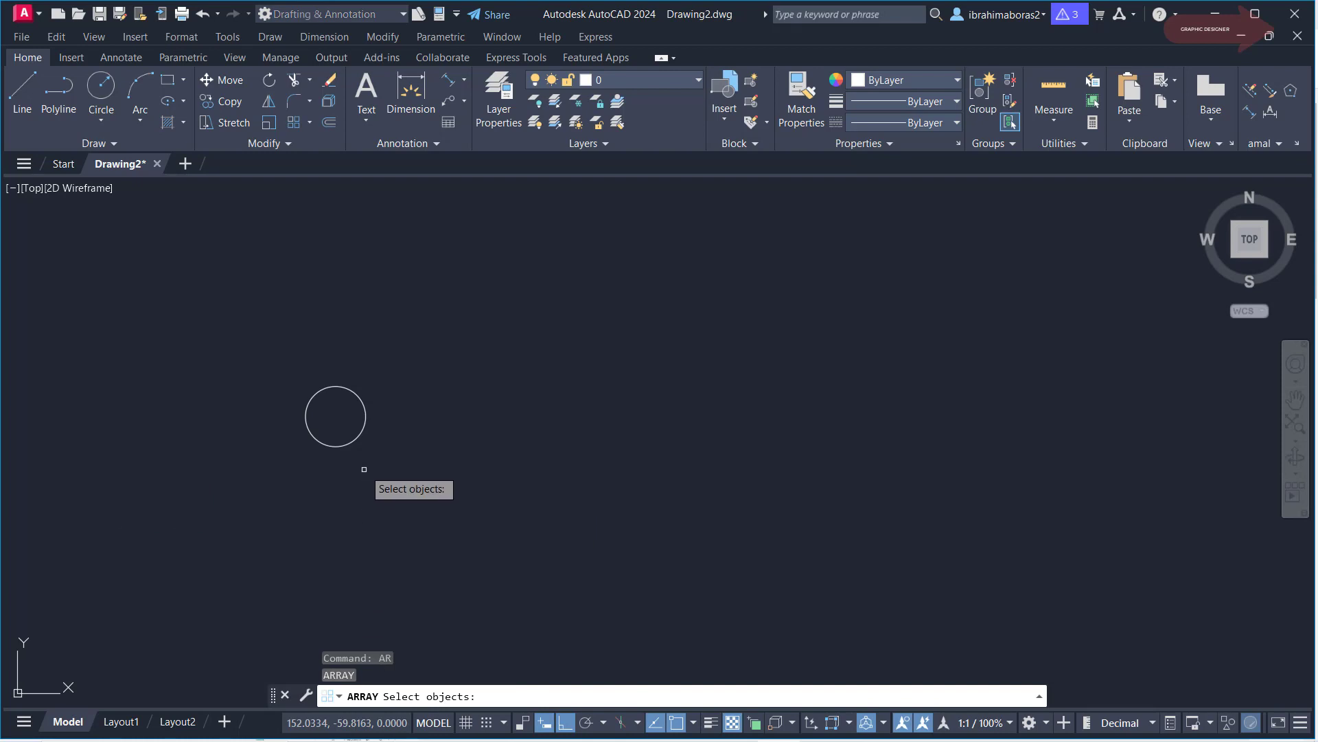
pyautogui.click(359, 436)
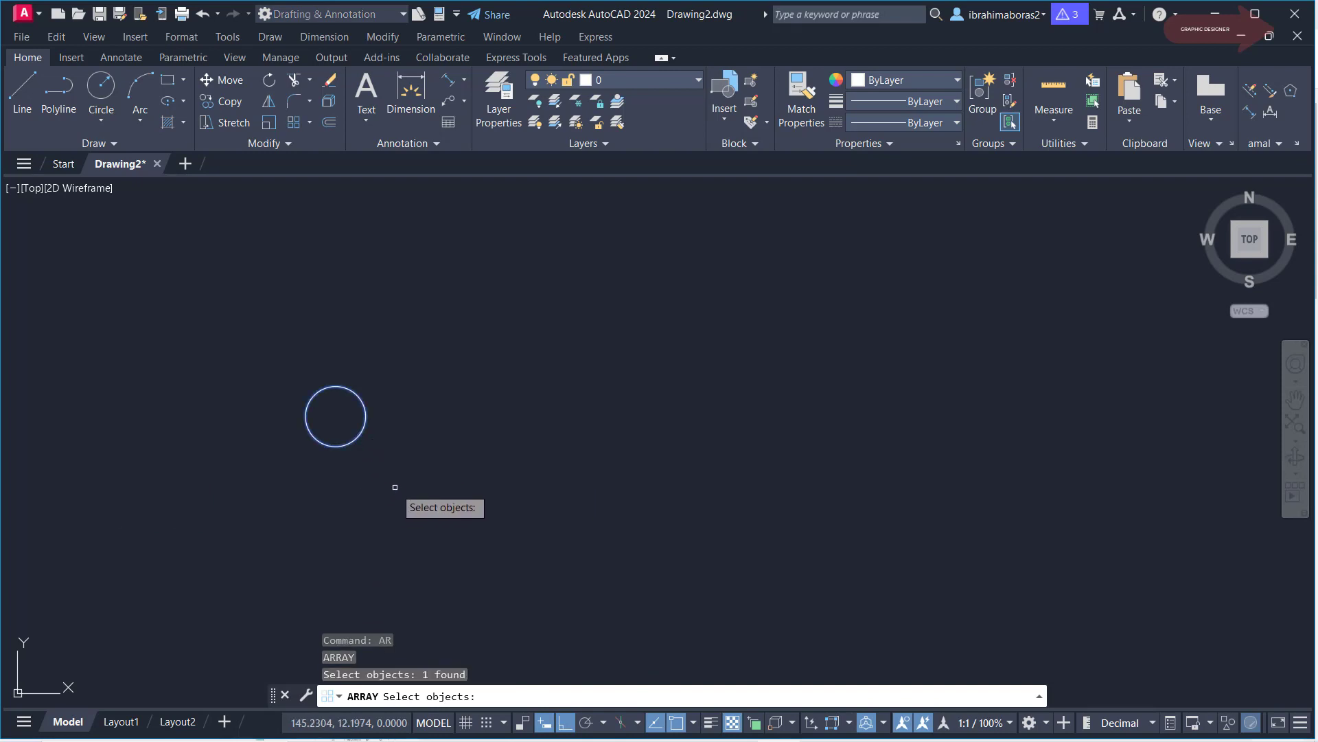
pyautogui.press('Return')
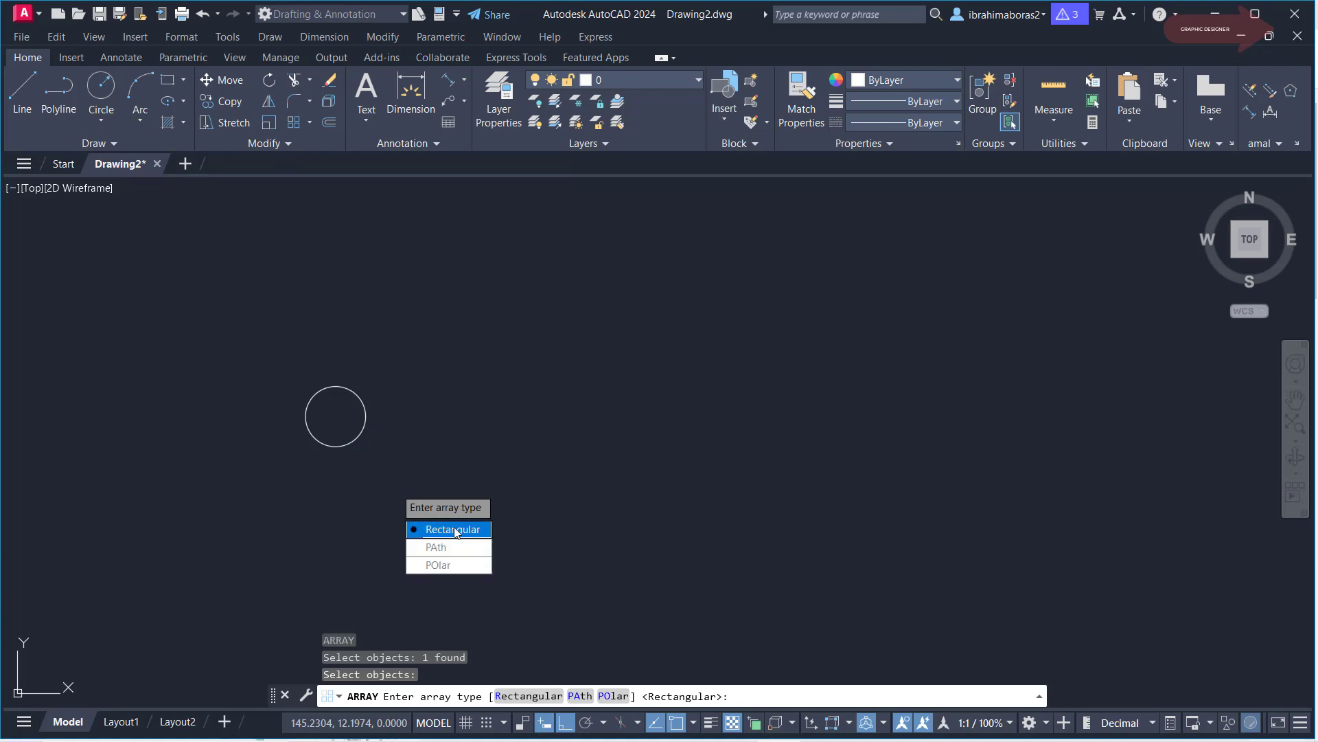
pyautogui.click(455, 530)
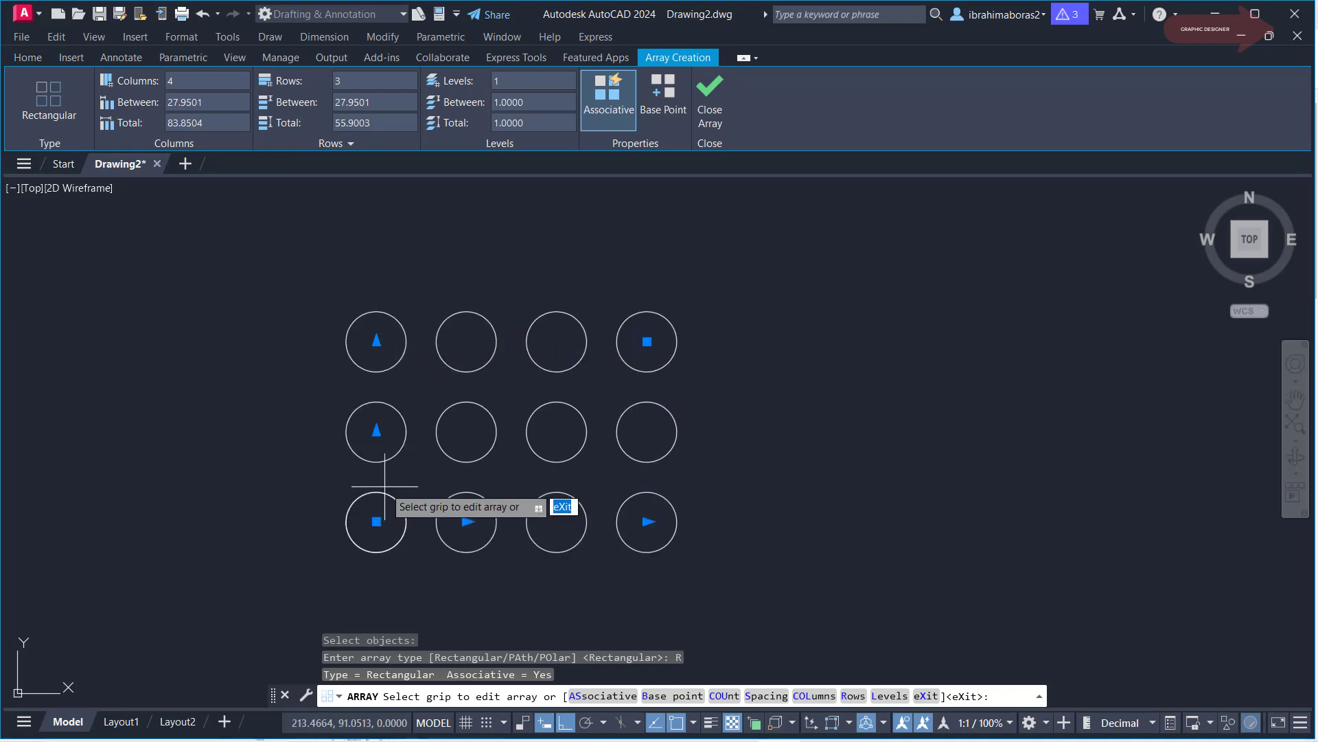
# Set the circle array to 6 columns and 8 rows
pyautogui.moveTo(377, 486); pyautogui.dragTo(396, 441, button='middle')
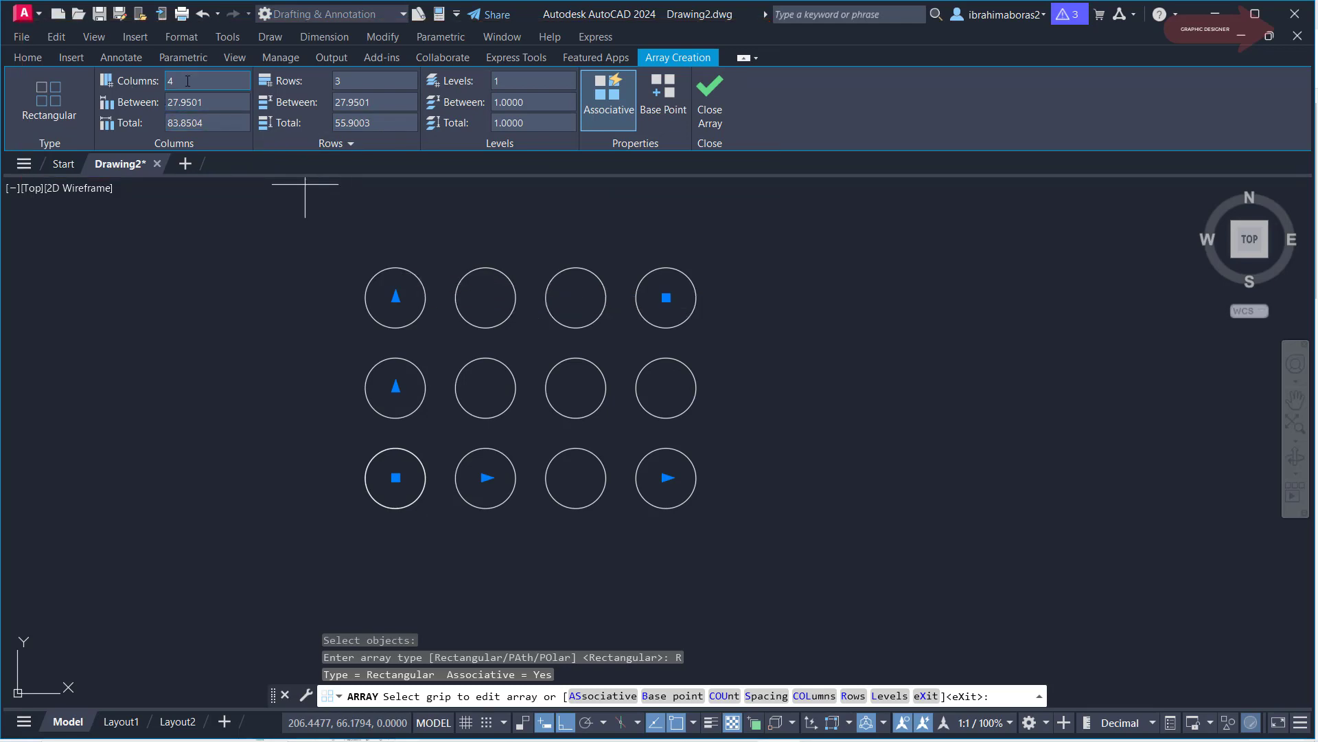
pyautogui.click(187, 80)
pyautogui.write('6')
pyautogui.press('Return')
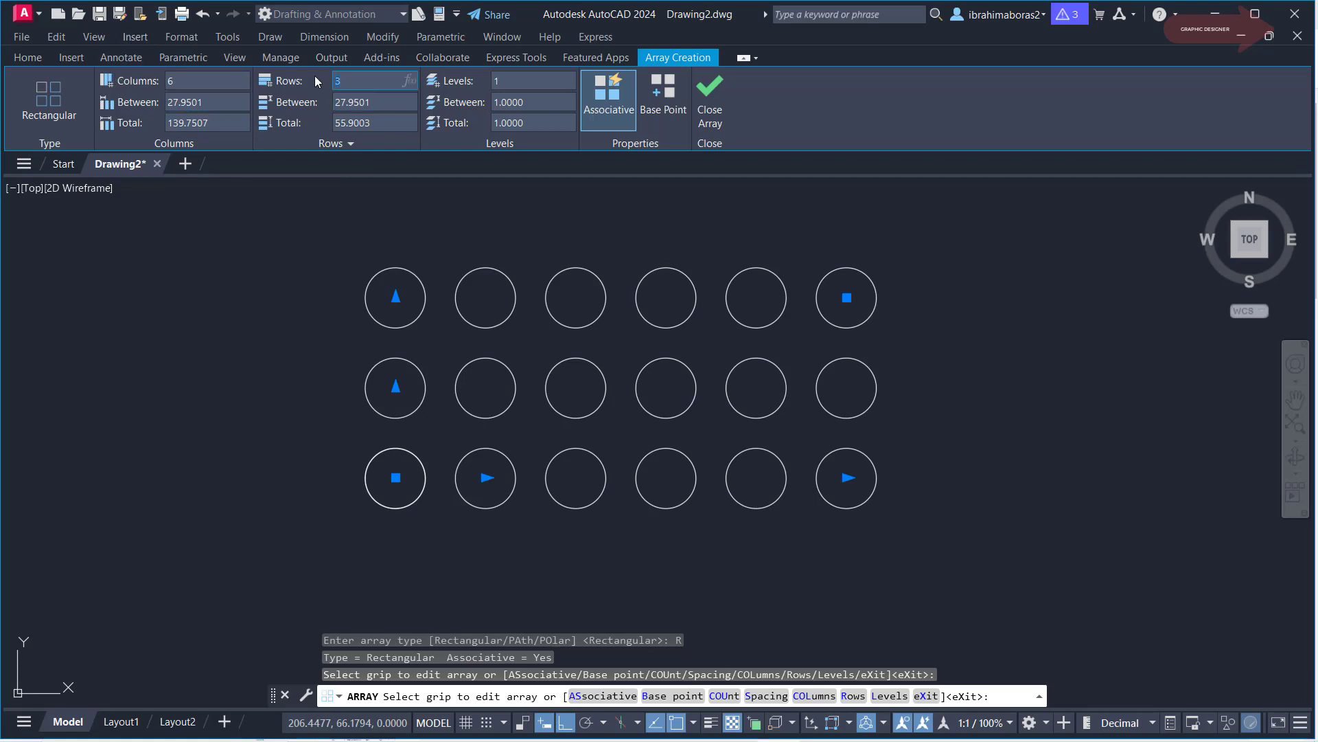
pyautogui.write('8')
pyautogui.press('Return')
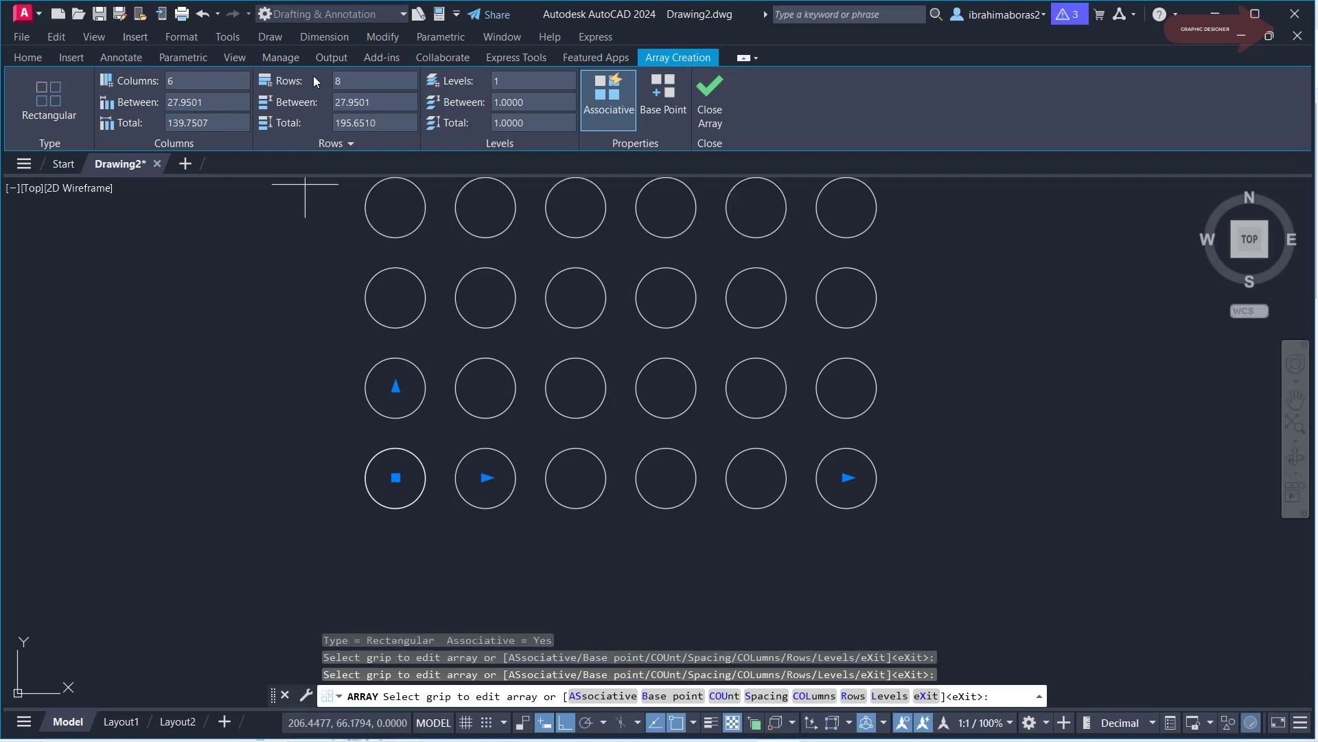
# Space the columns 50 and the rows 40 apart, close the array, and reselect it
pyautogui.scroll(-4, 677, 264)
pyautogui.moveTo(678, 264); pyautogui.dragTo(637, 400, button='middle')
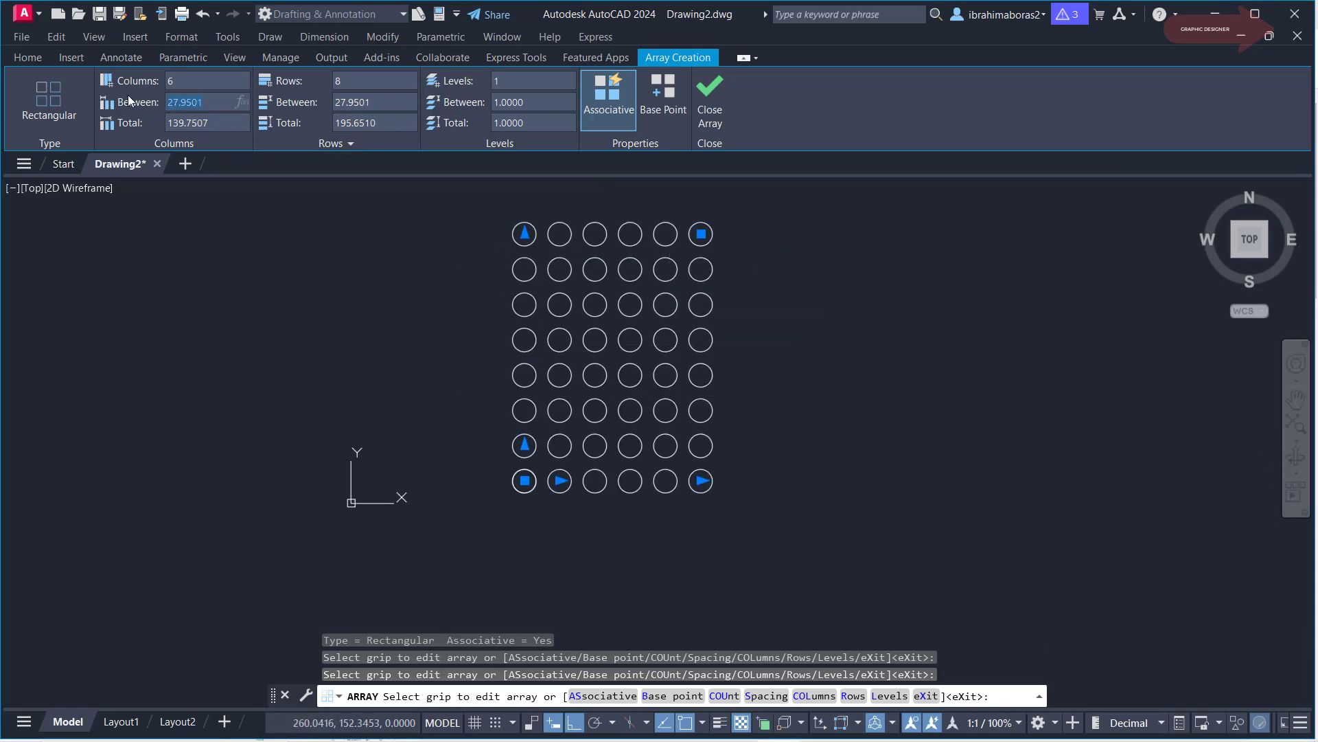
pyautogui.write('50')
pyautogui.press('Return')
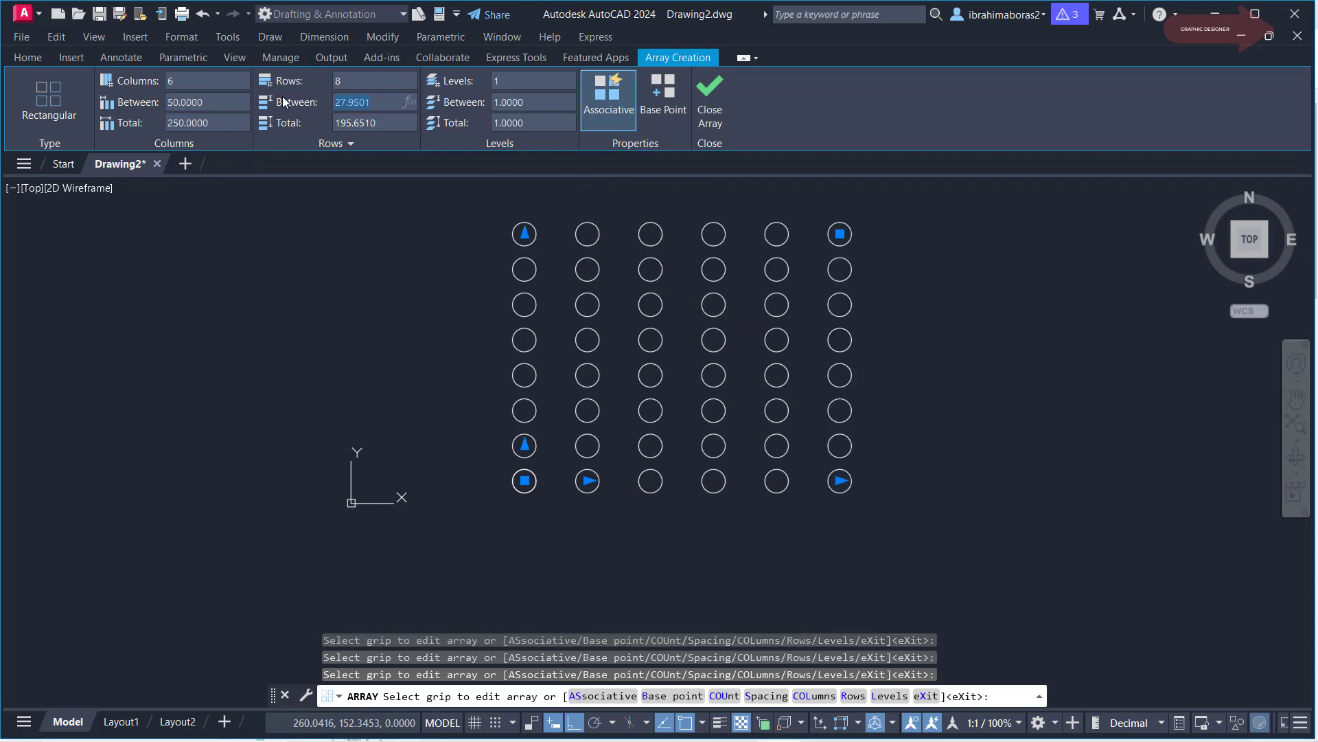
pyautogui.write('40')
pyautogui.press('Return')
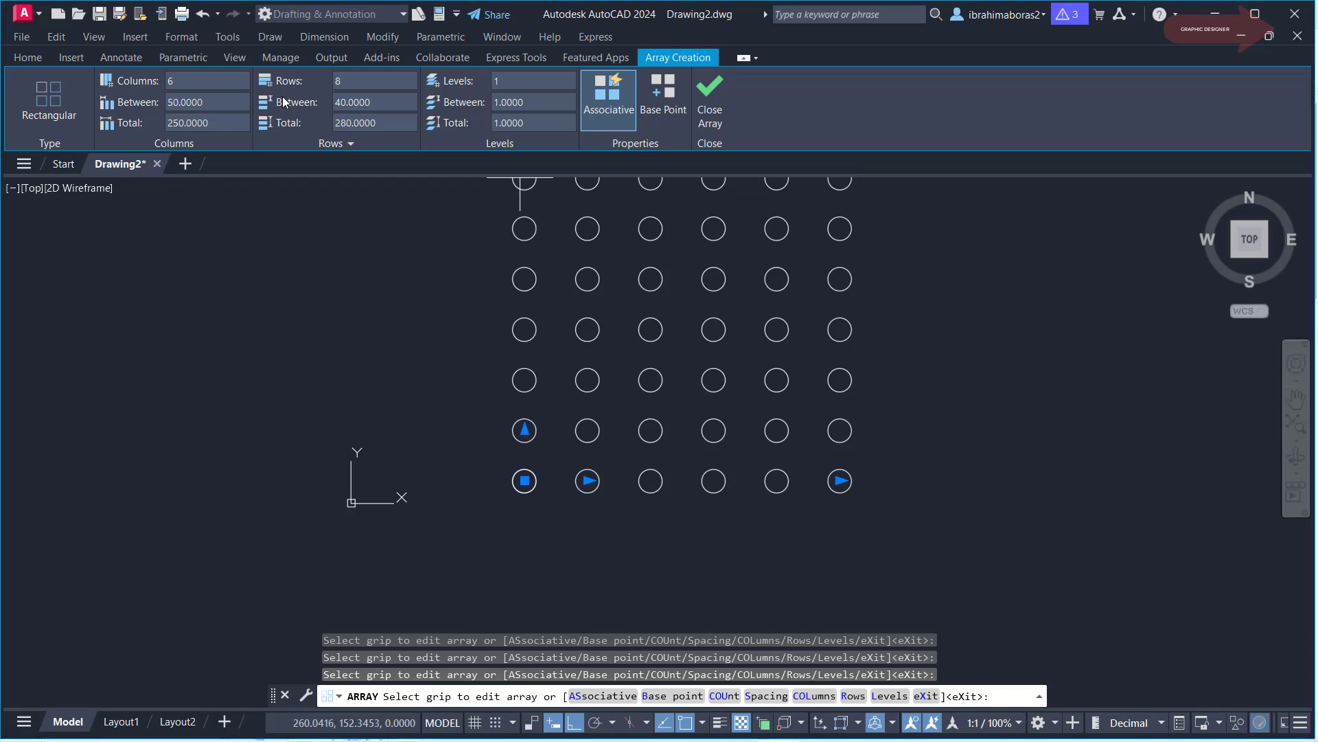
pyautogui.scroll(-1, 774, 286)
pyautogui.scroll(-1, 821, 291)
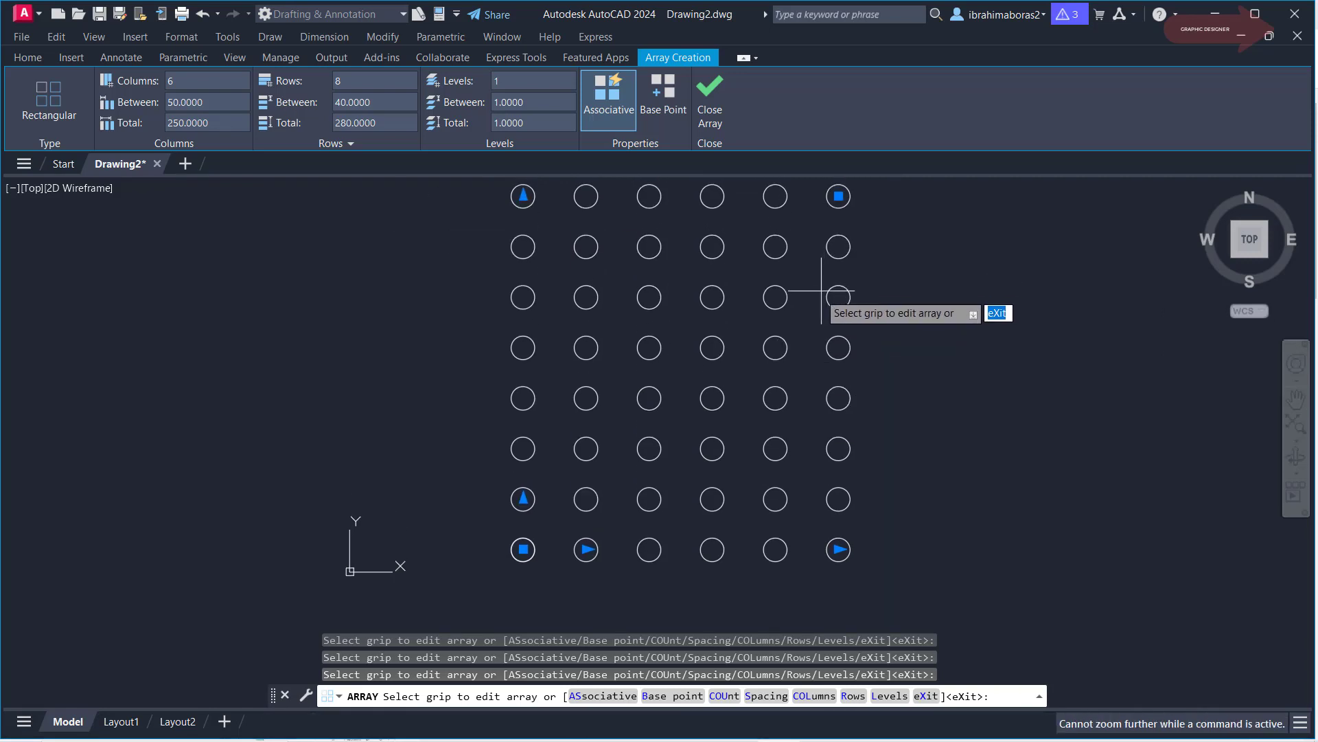
pyautogui.moveTo(773, 325); pyautogui.dragTo(769, 340, button='middle')
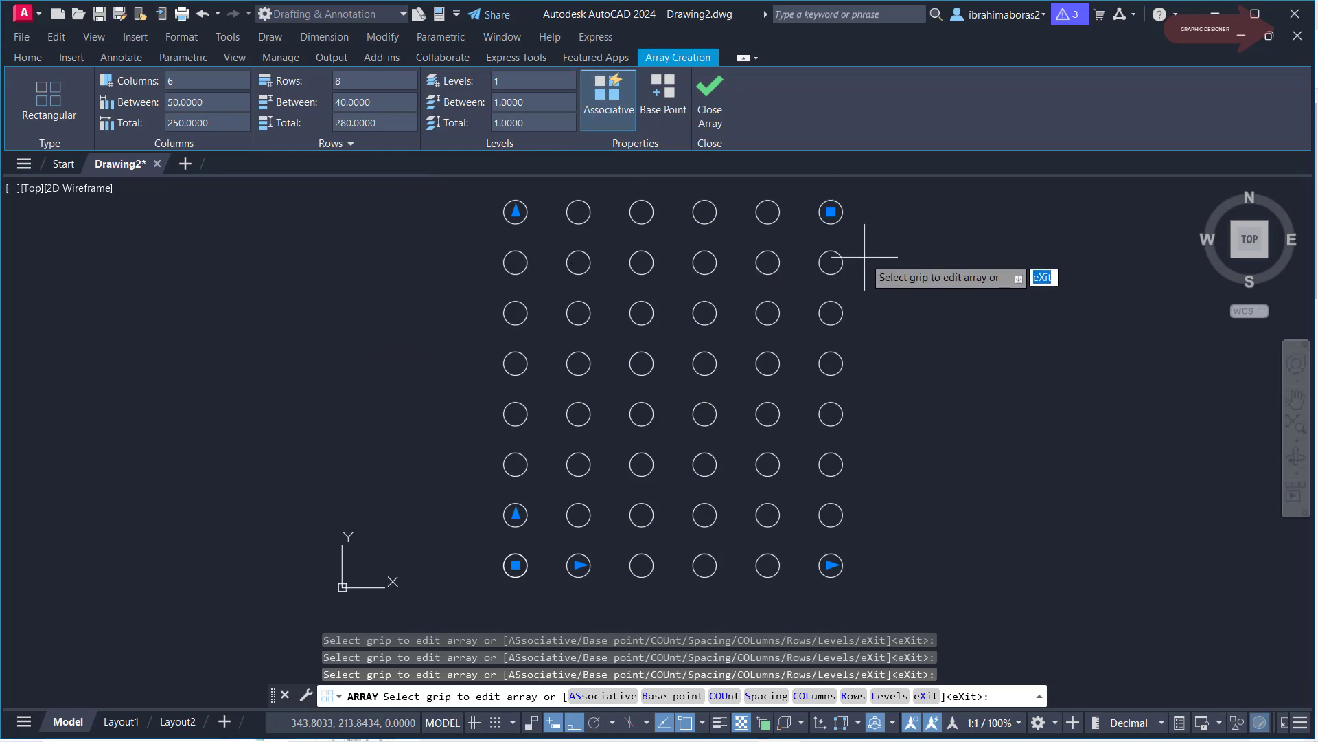
pyautogui.click(714, 91)
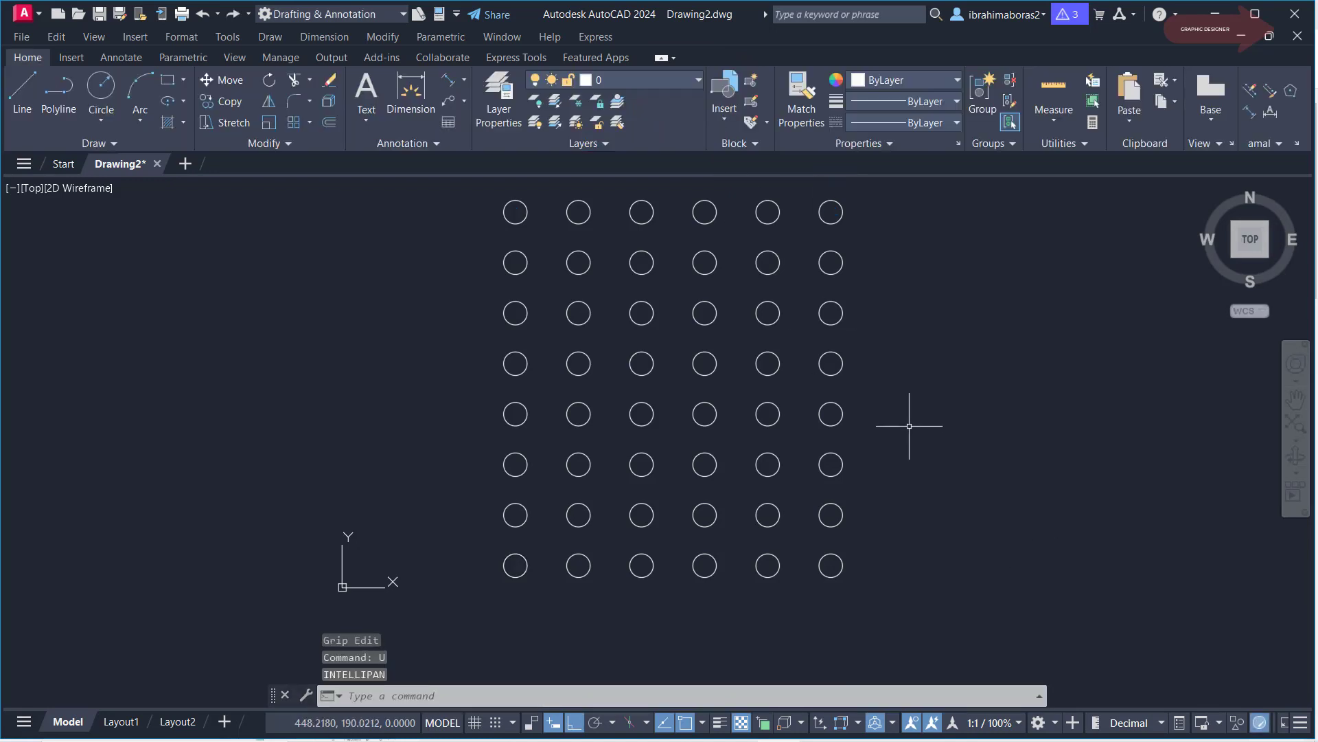
pyautogui.click(838, 573)
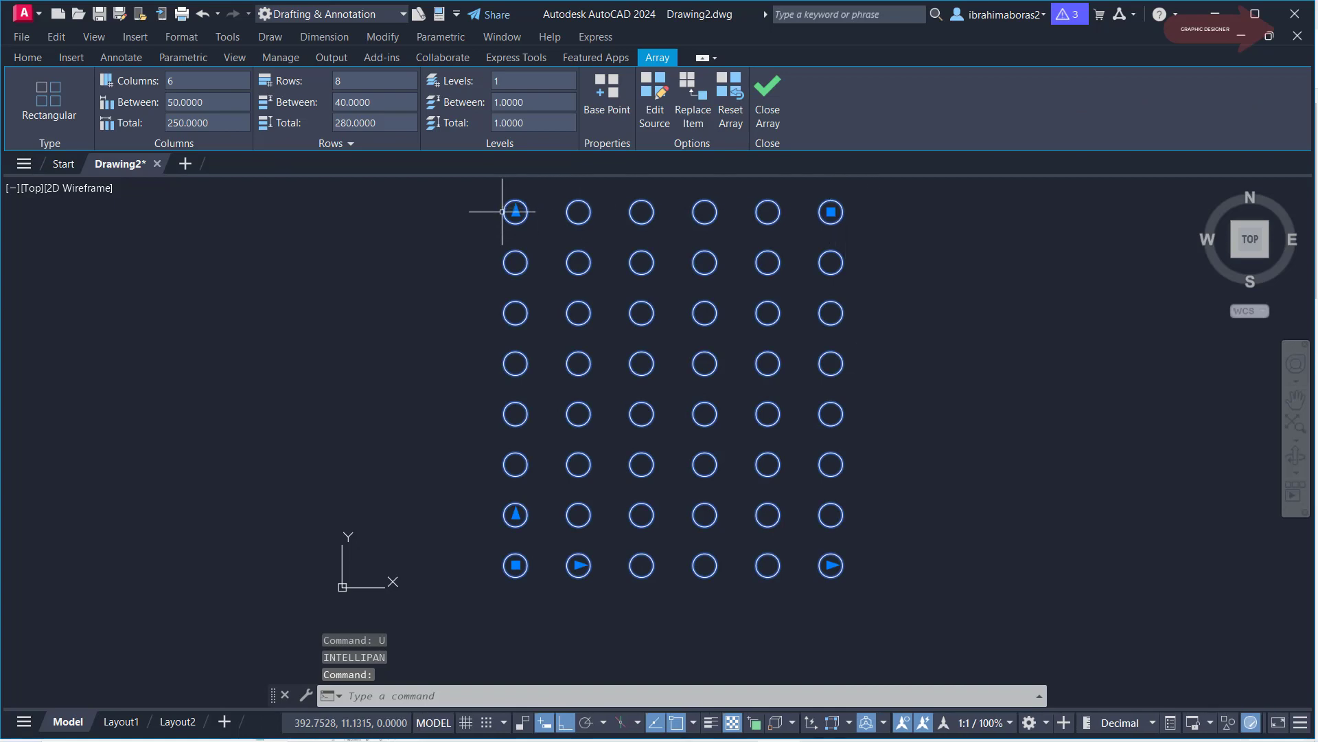
# Stretch the array's column grip out to 11 columns
pyautogui.click(831, 212)
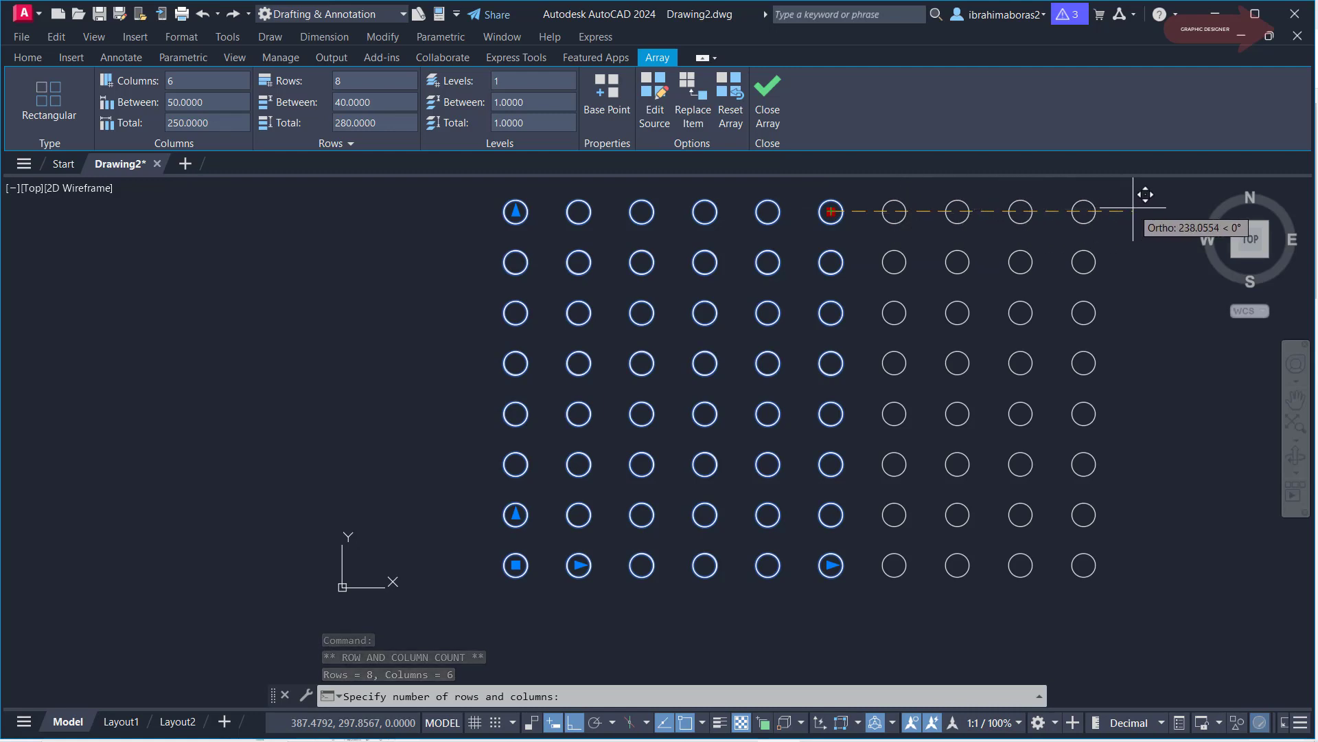
pyautogui.click(1159, 206)
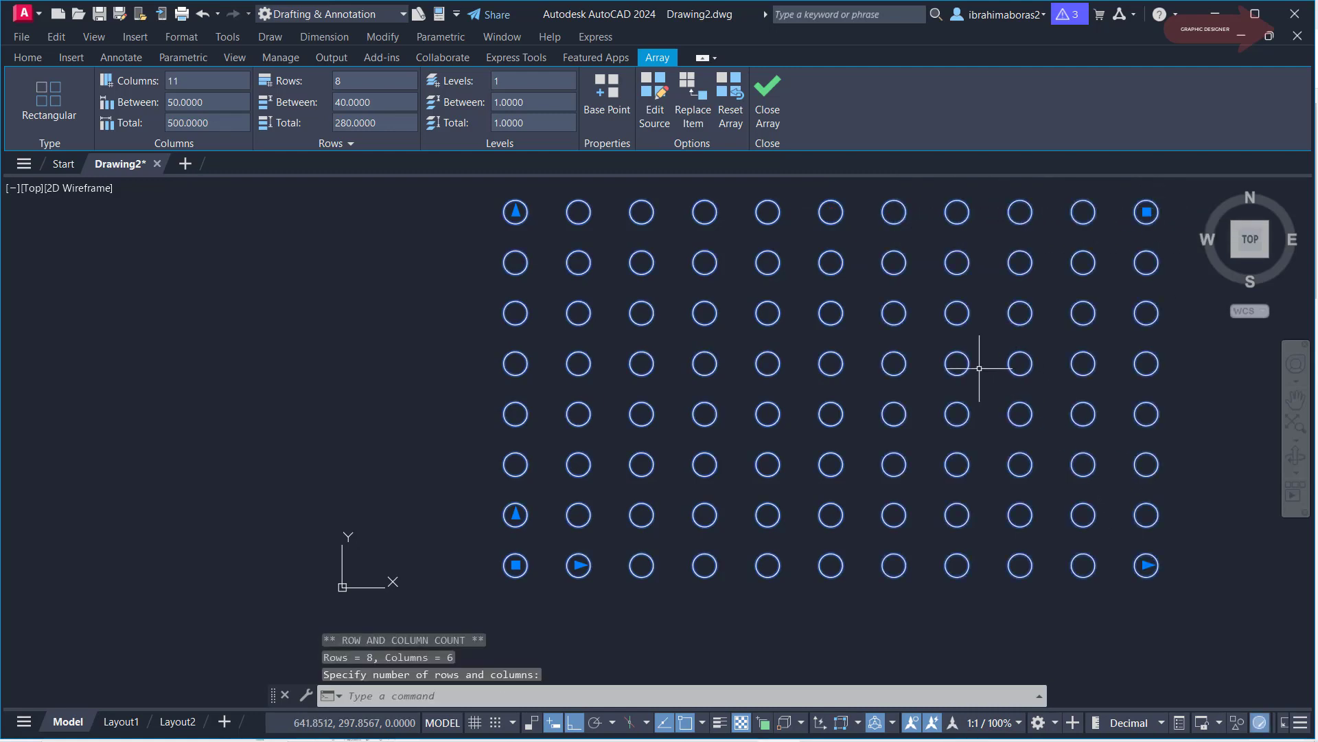
pyautogui.scroll(2, 1006, 178)
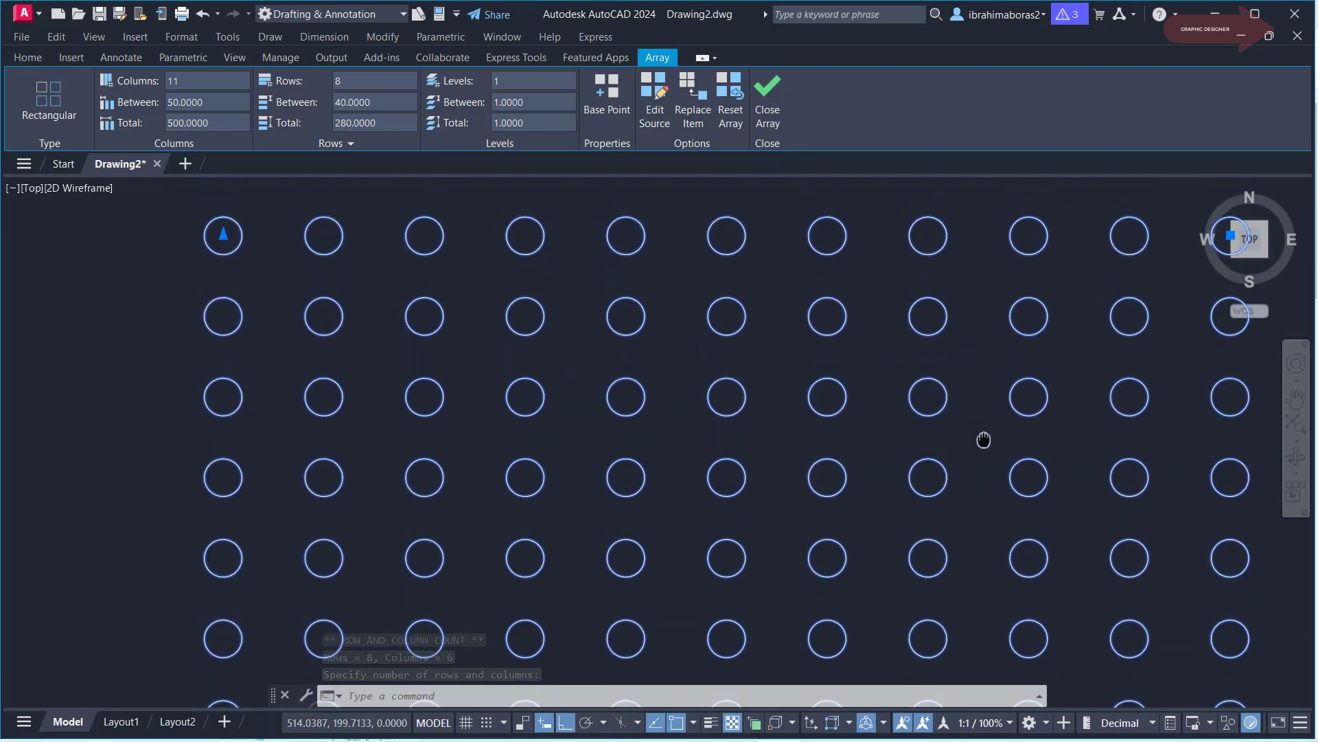
pyautogui.scroll(-2, 983, 438)
# Drag the row grip up to 10 rows and deselect the array
pyautogui.click(509, 311)
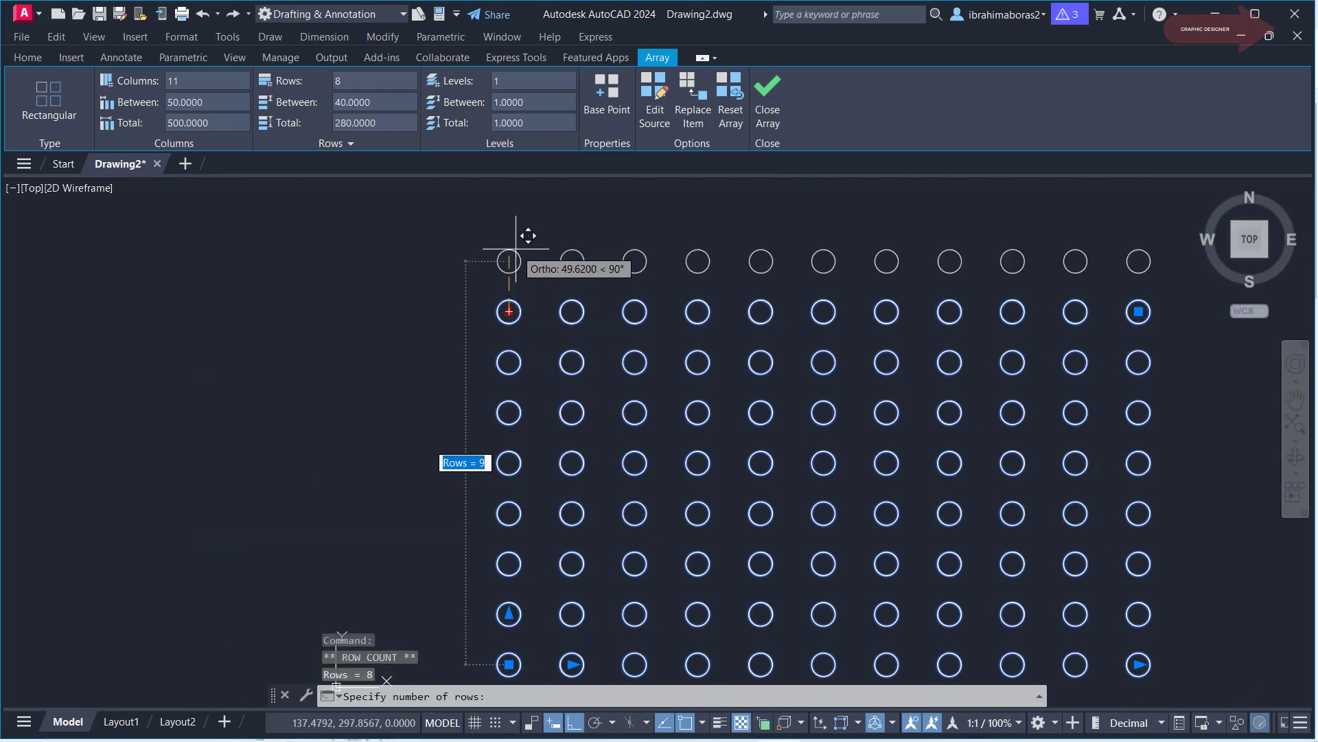
pyautogui.click(509, 204)
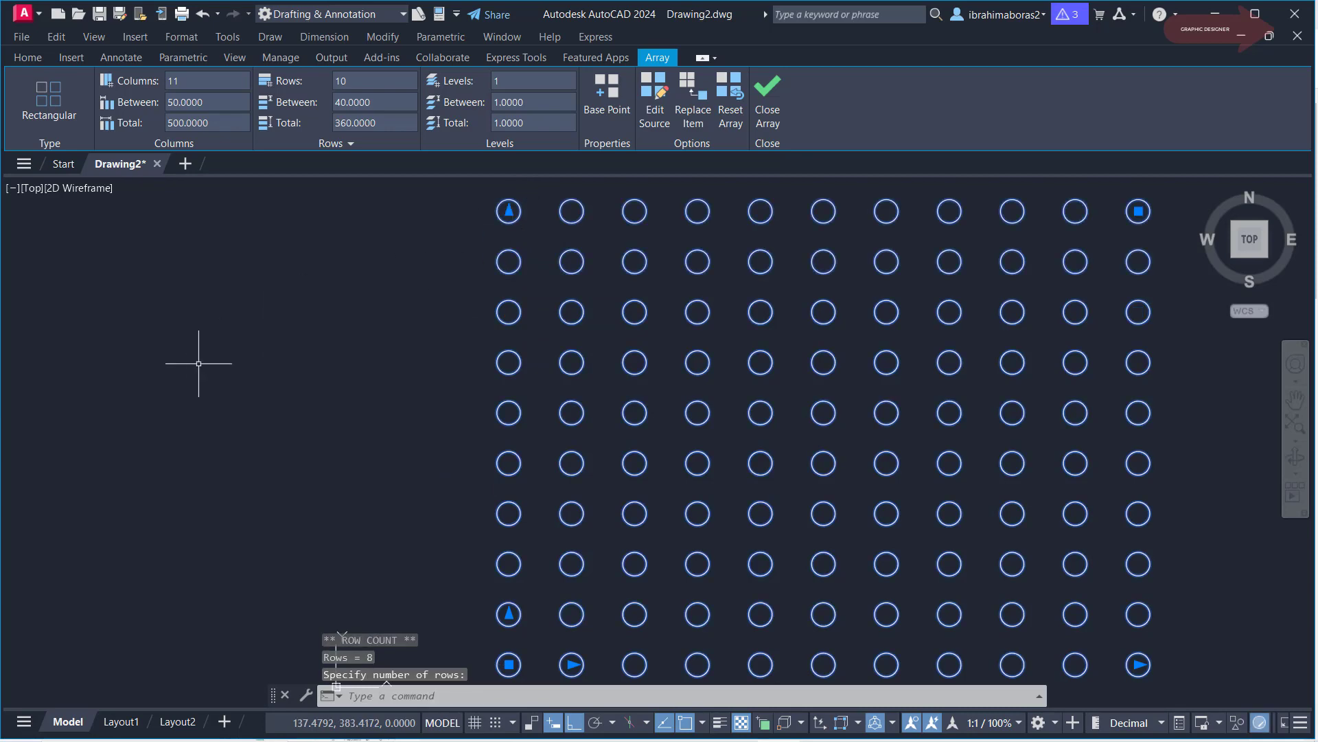
pyautogui.scroll(-2, 362, 352)
pyautogui.scroll(1, 436, 367)
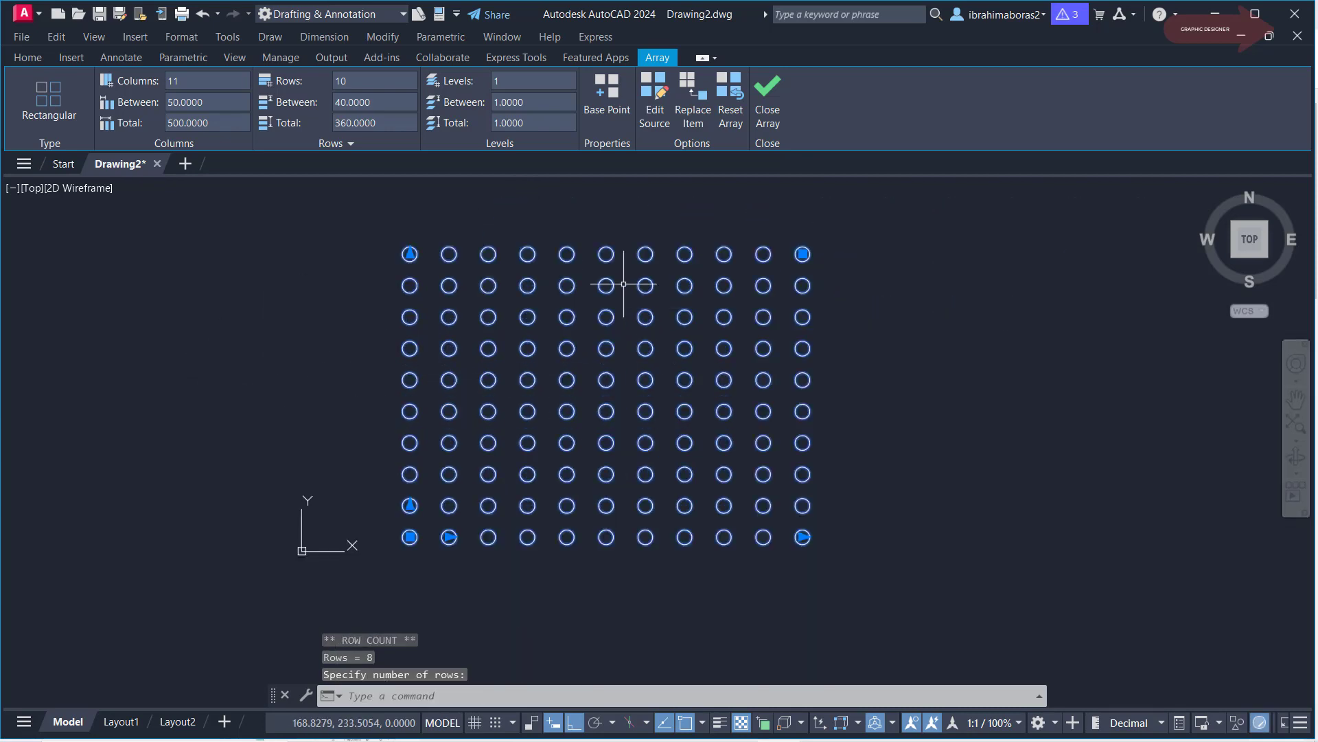
pyautogui.press('Escape')
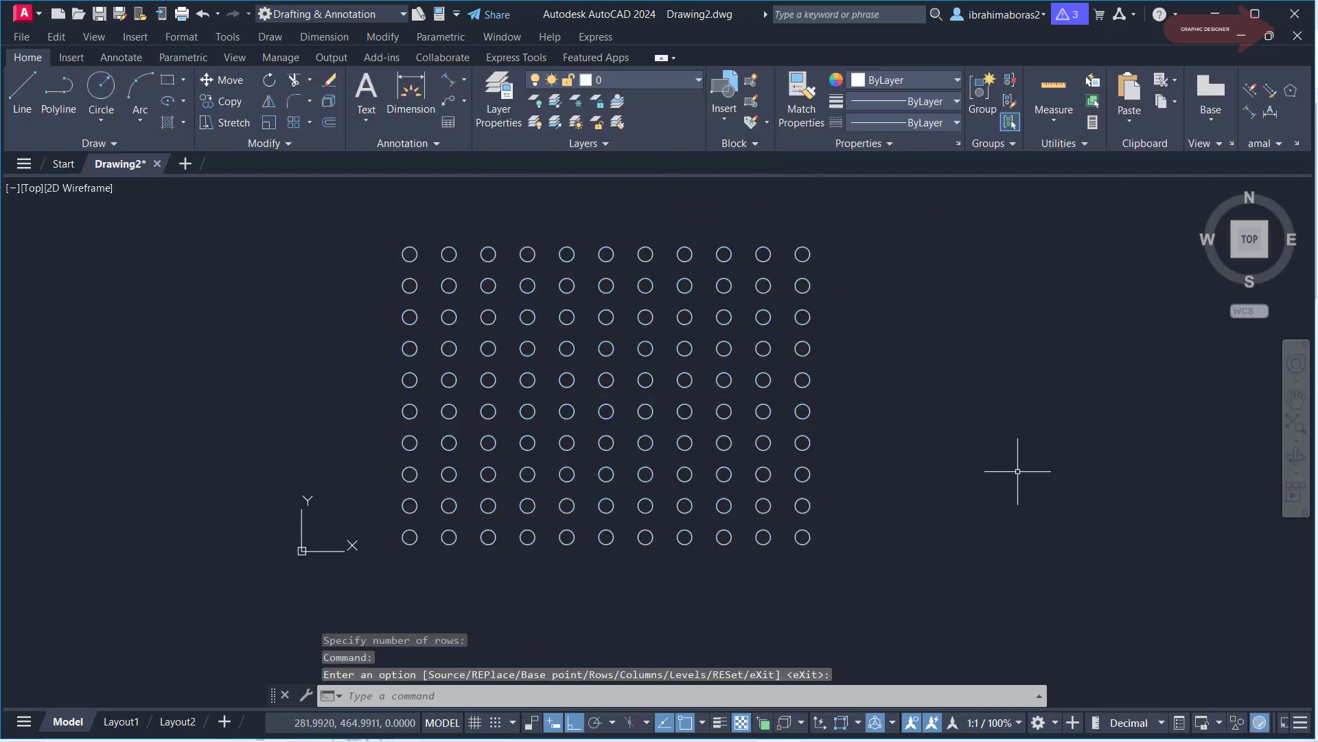
# Pan the view to reveal the wavy spline with the small circle at its start
pyautogui.moveTo(976, 496); pyautogui.dragTo(600, 512, button='middle')
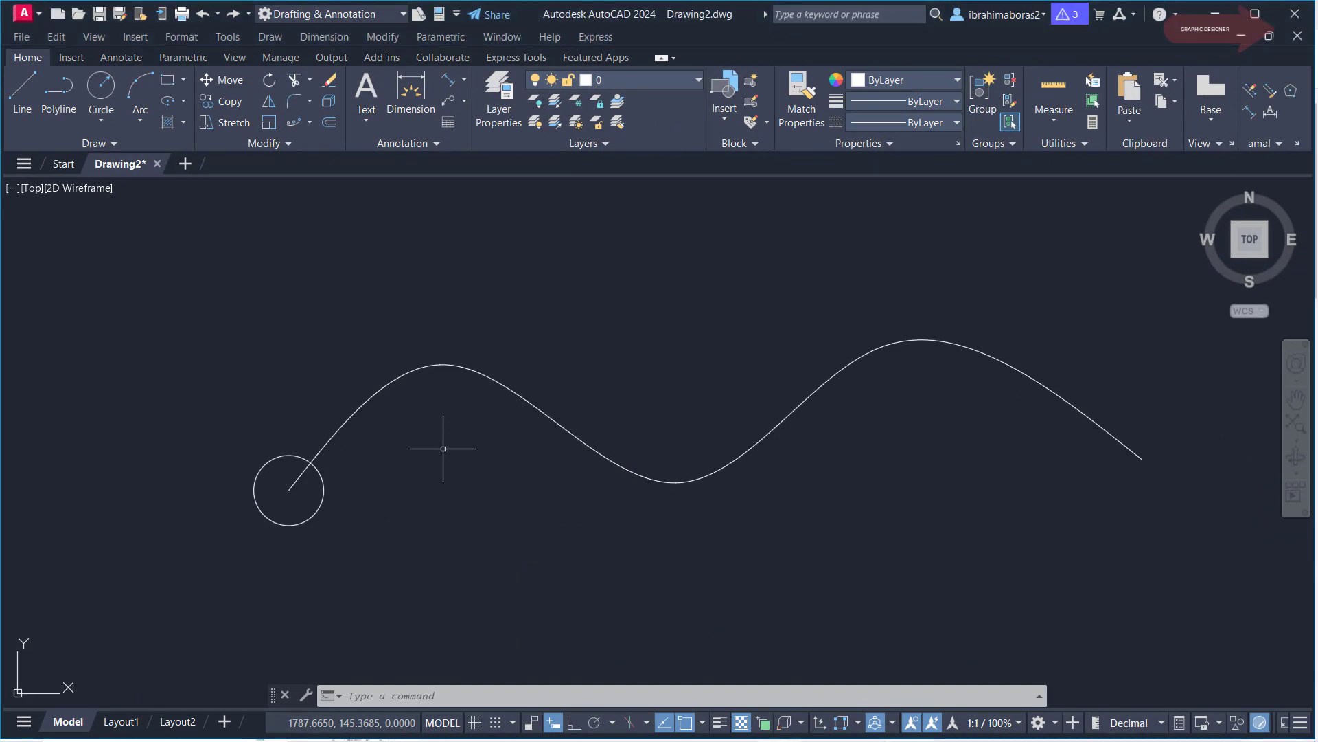
# Path-array the circle along the wavy spline as 10 copies spaced 83.8484 apart
pyautogui.click(294, 122)
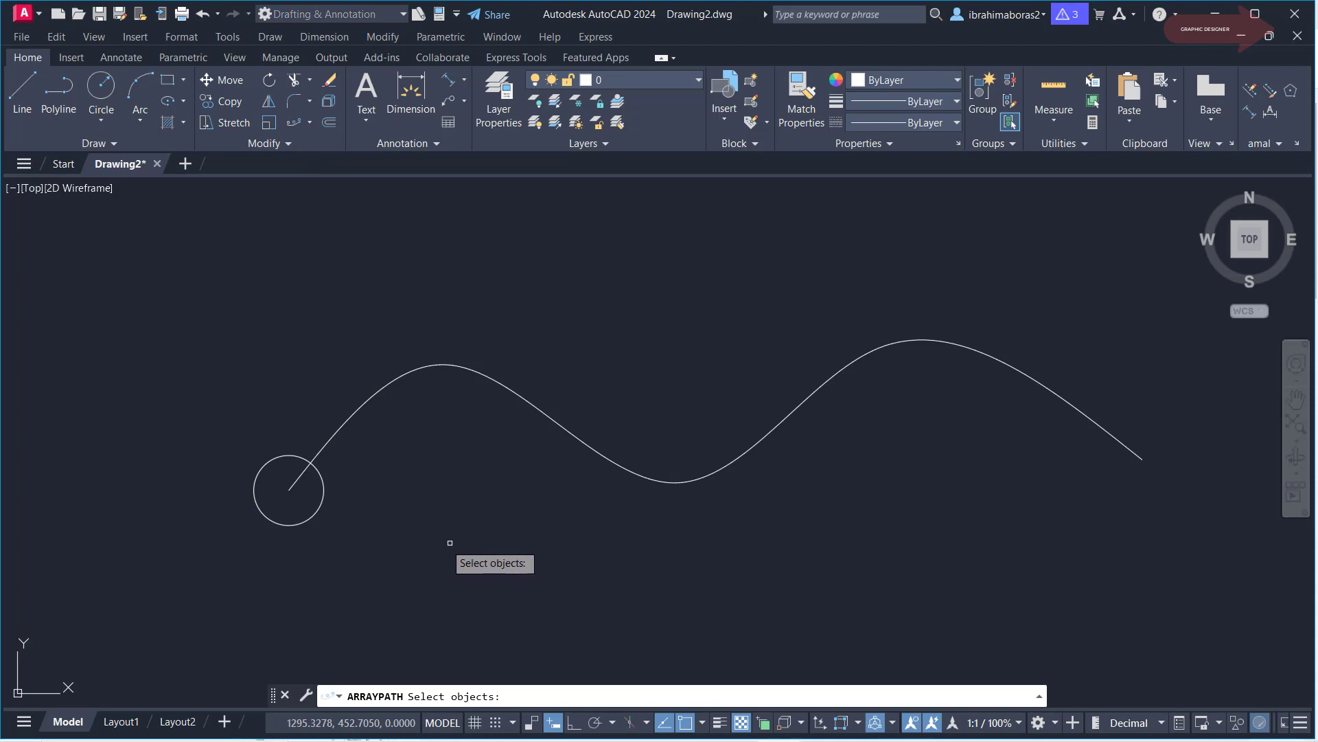
pyautogui.click(322, 500)
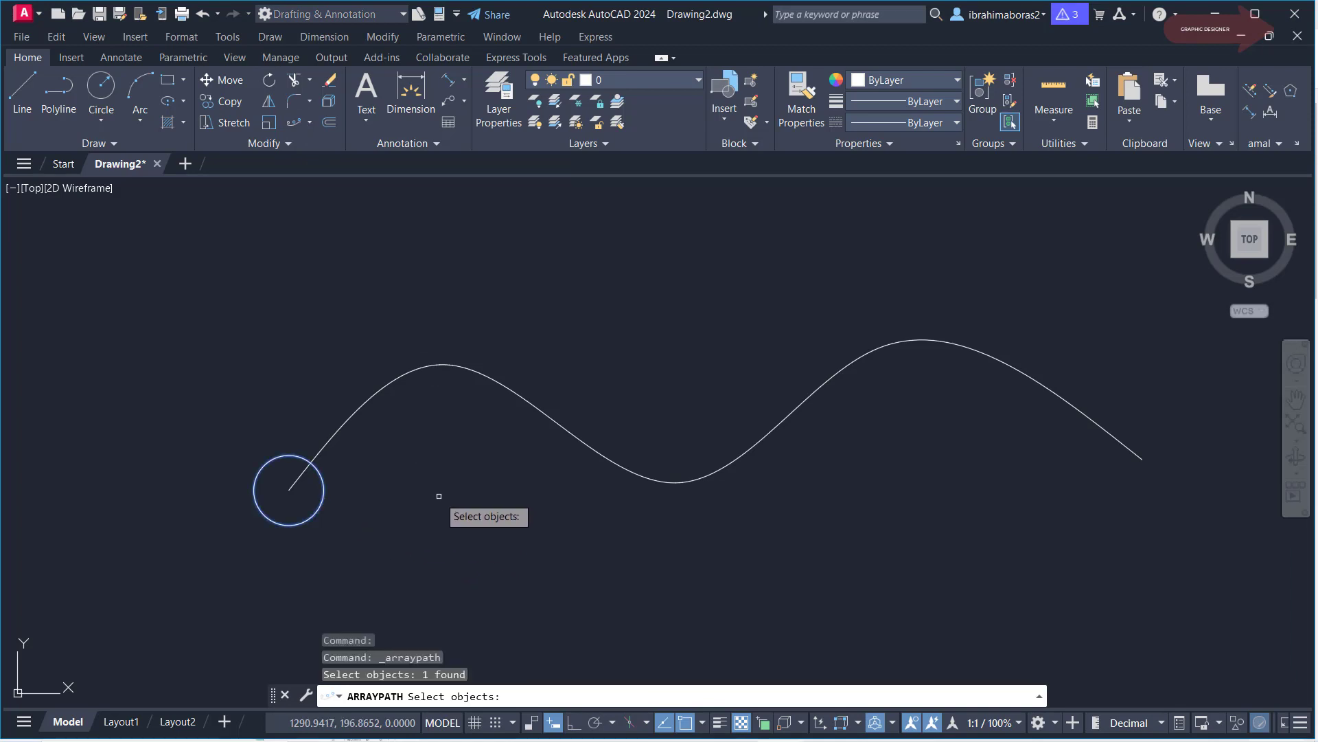
pyautogui.press('Return')
pyautogui.click(519, 395)
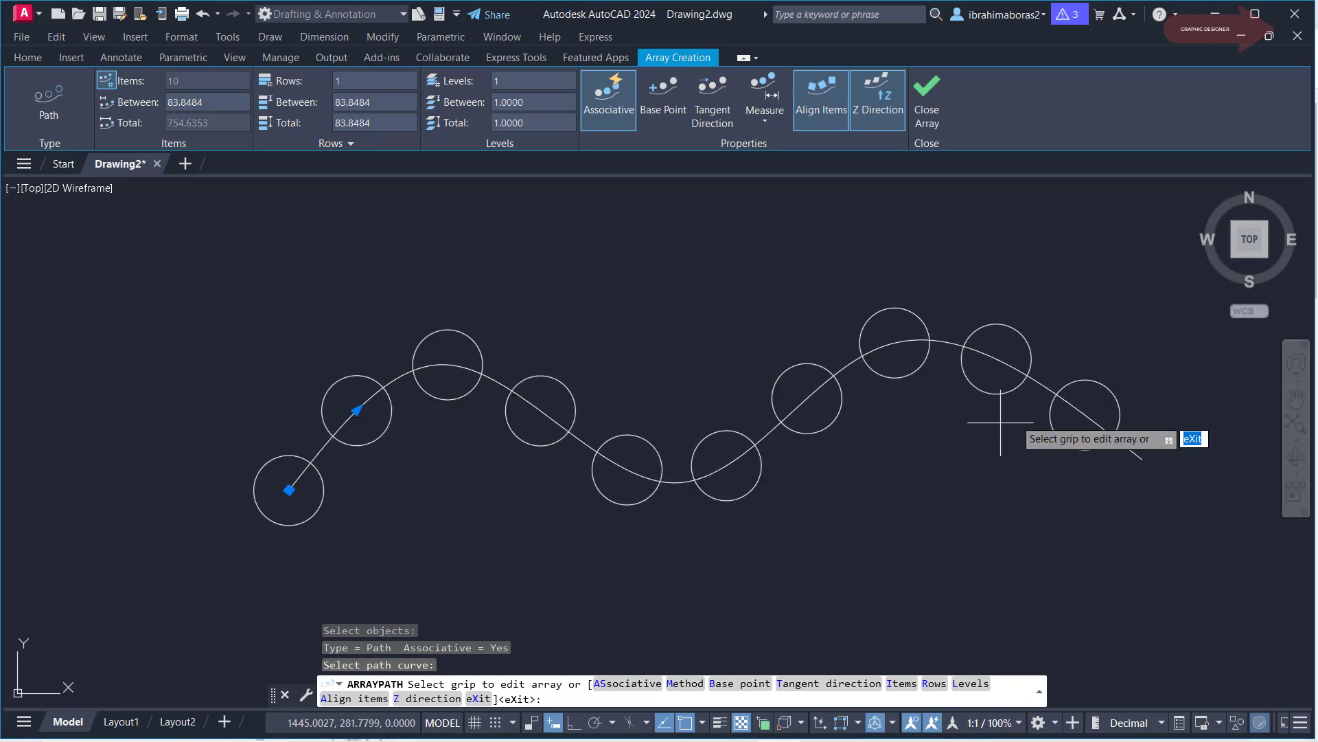
# Move the path array's base point to the nearest point on the spline at the first circle
pyautogui.click(666, 110)
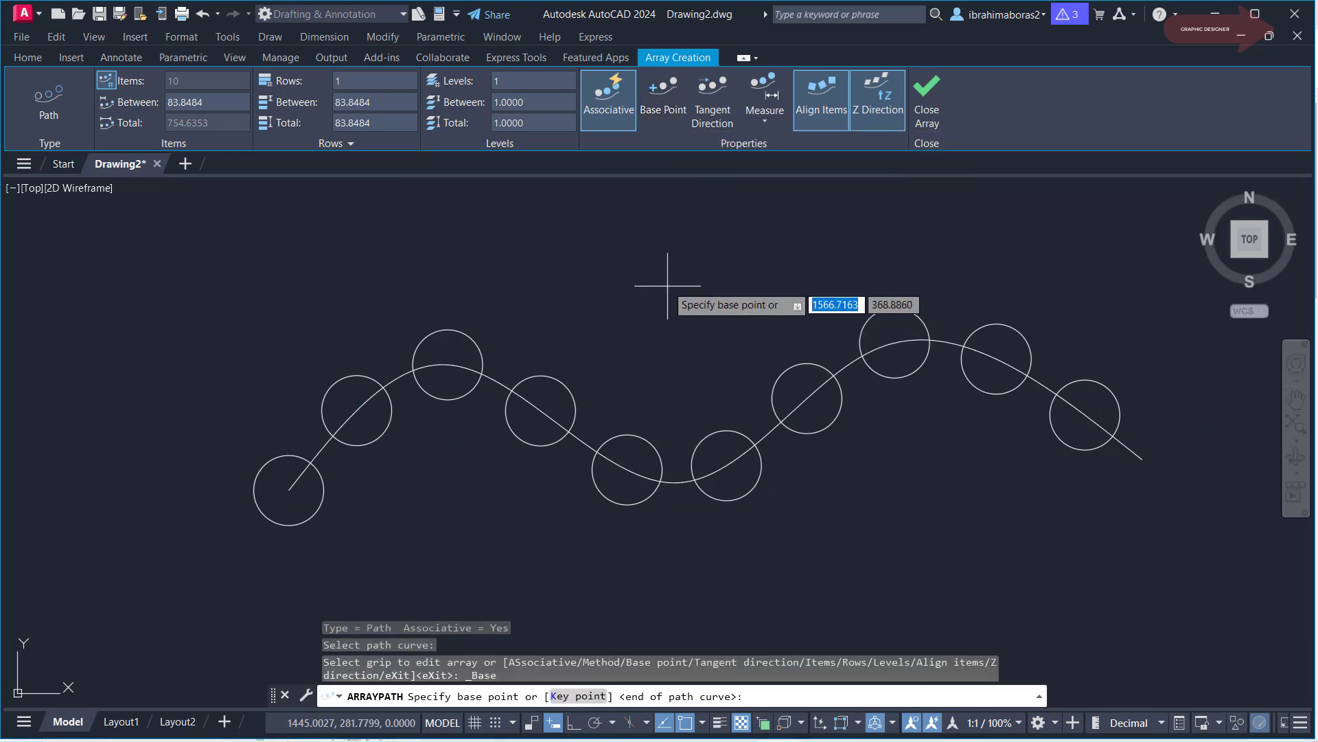
pyautogui.scroll(8, 311, 462)
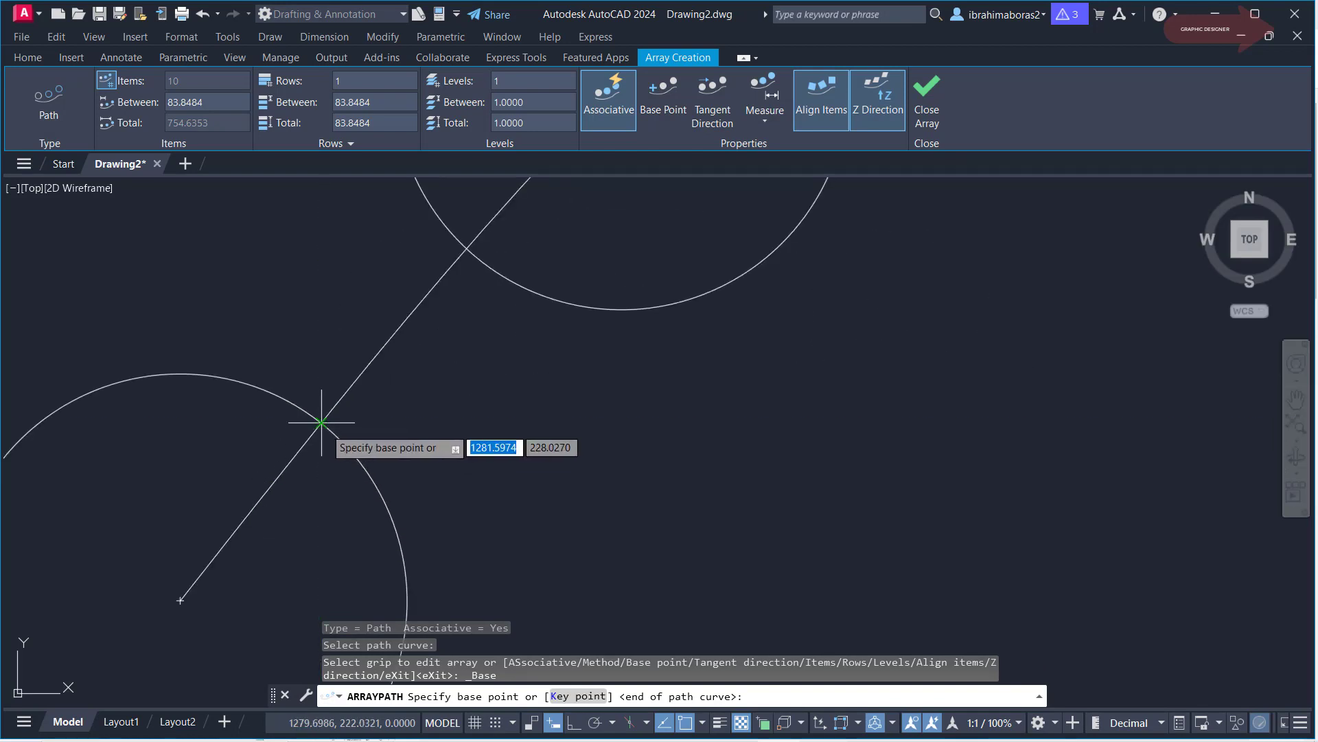
pyautogui.keyDown('shift'); pyautogui.rightClick(321, 422); pyautogui.keyUp('shift')
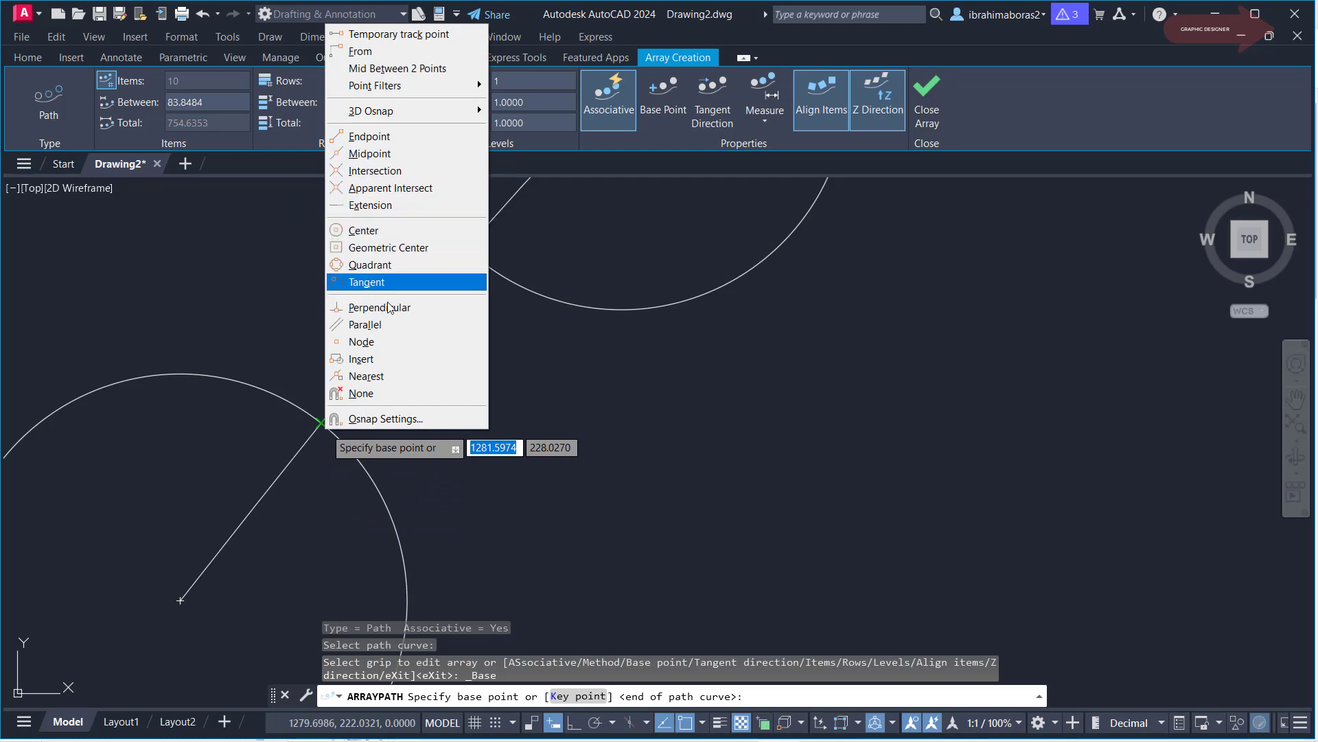
pyautogui.click(381, 376)
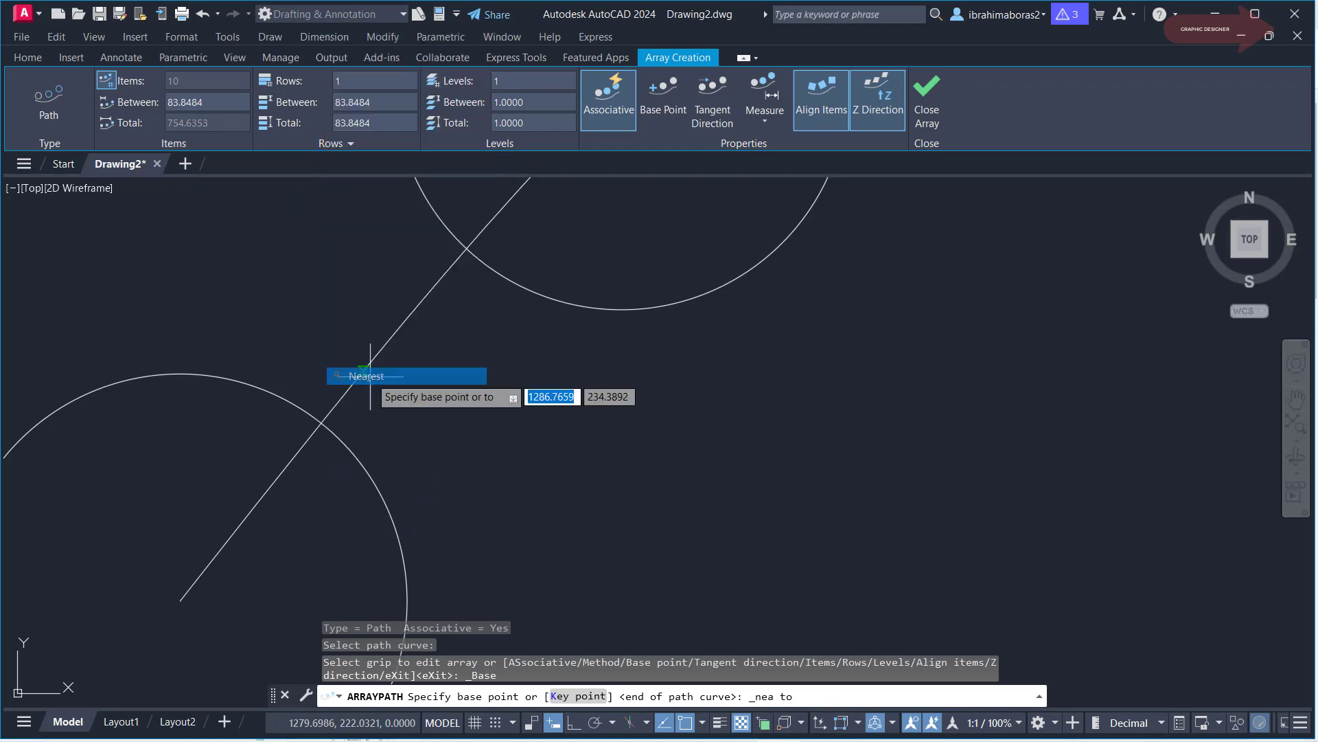
pyautogui.click(316, 428)
pyautogui.scroll(-5, 618, 412)
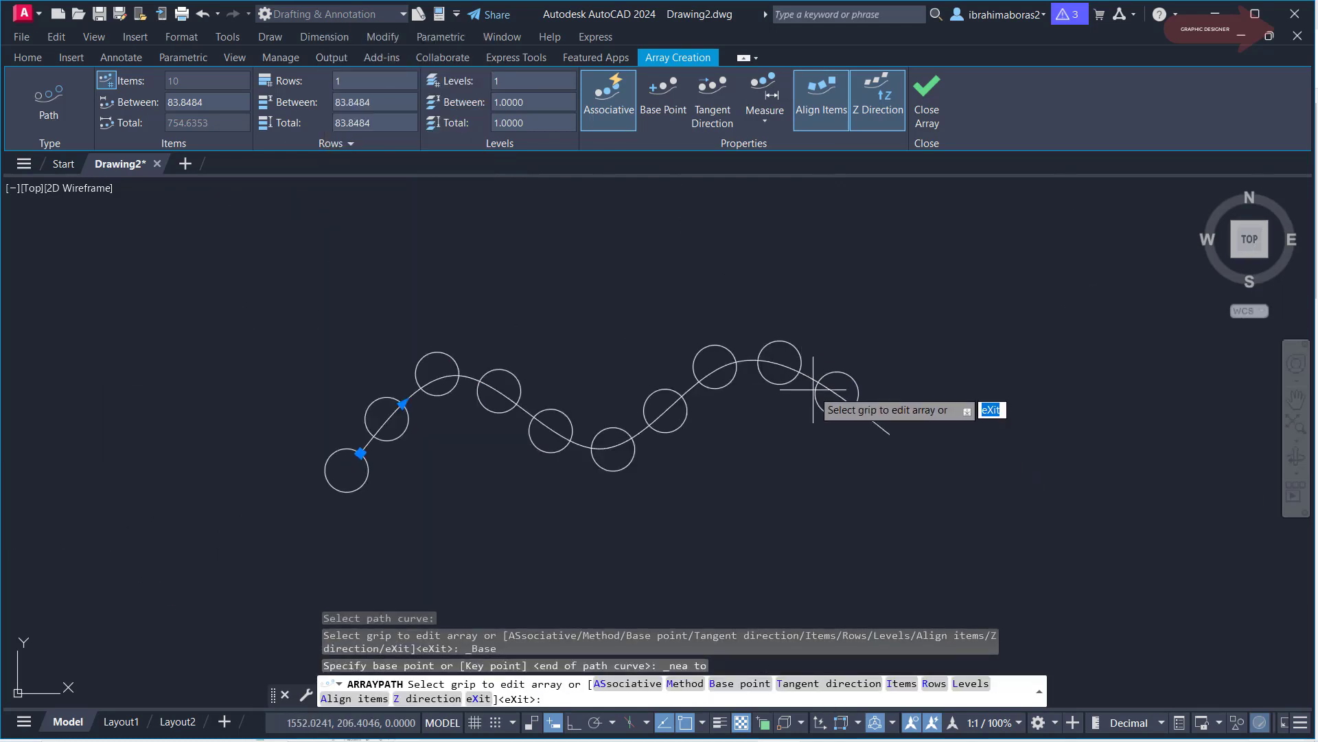
pyautogui.scroll(2, 370, 451)
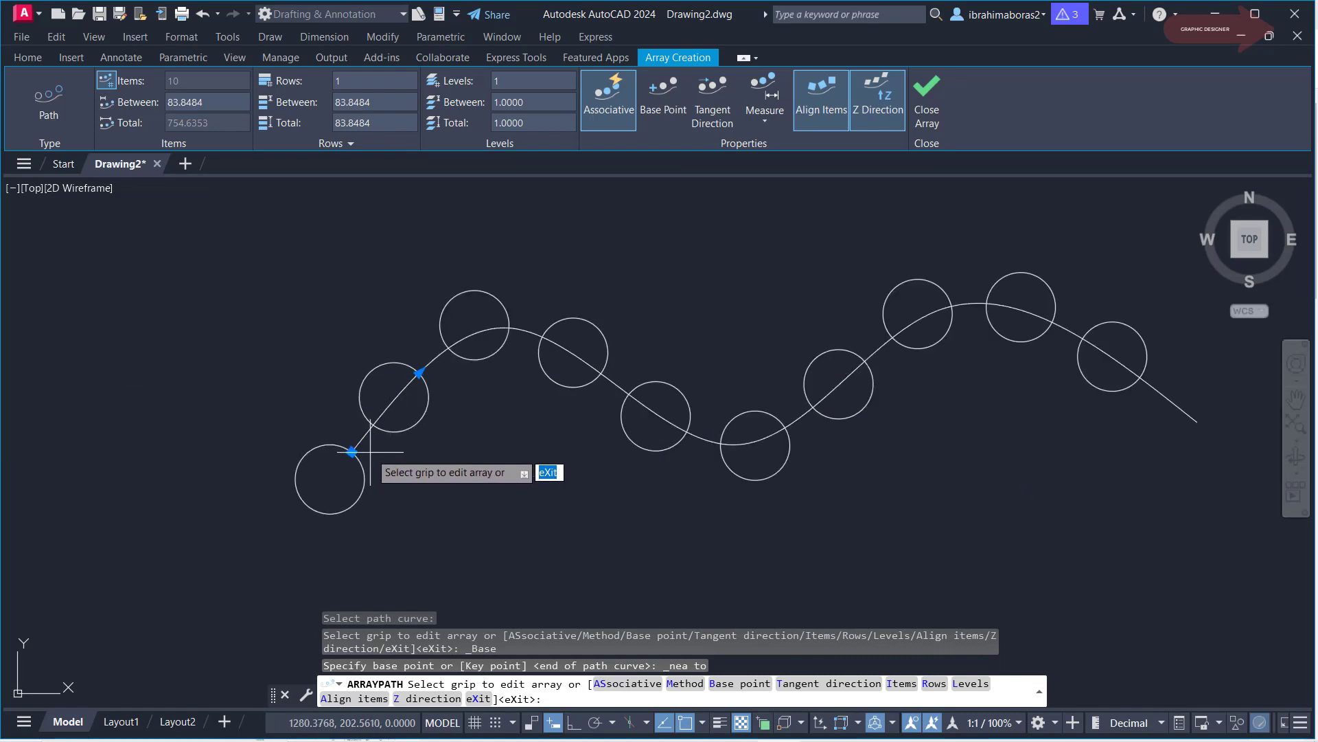
pyautogui.scroll(-2, 513, 438)
pyautogui.scroll(2, 691, 287)
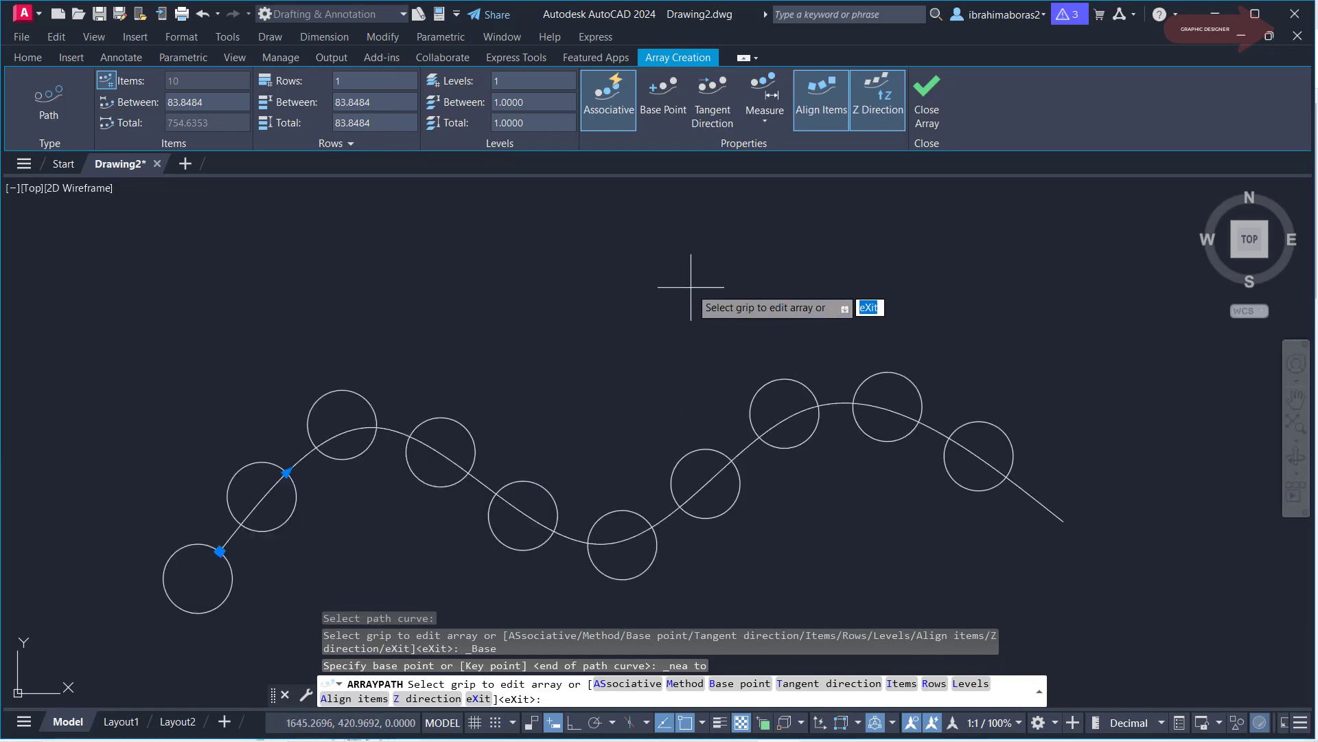
# Set the tangent direction from the first circle's centre to the spline's far endpoint
pyautogui.click(714, 94)
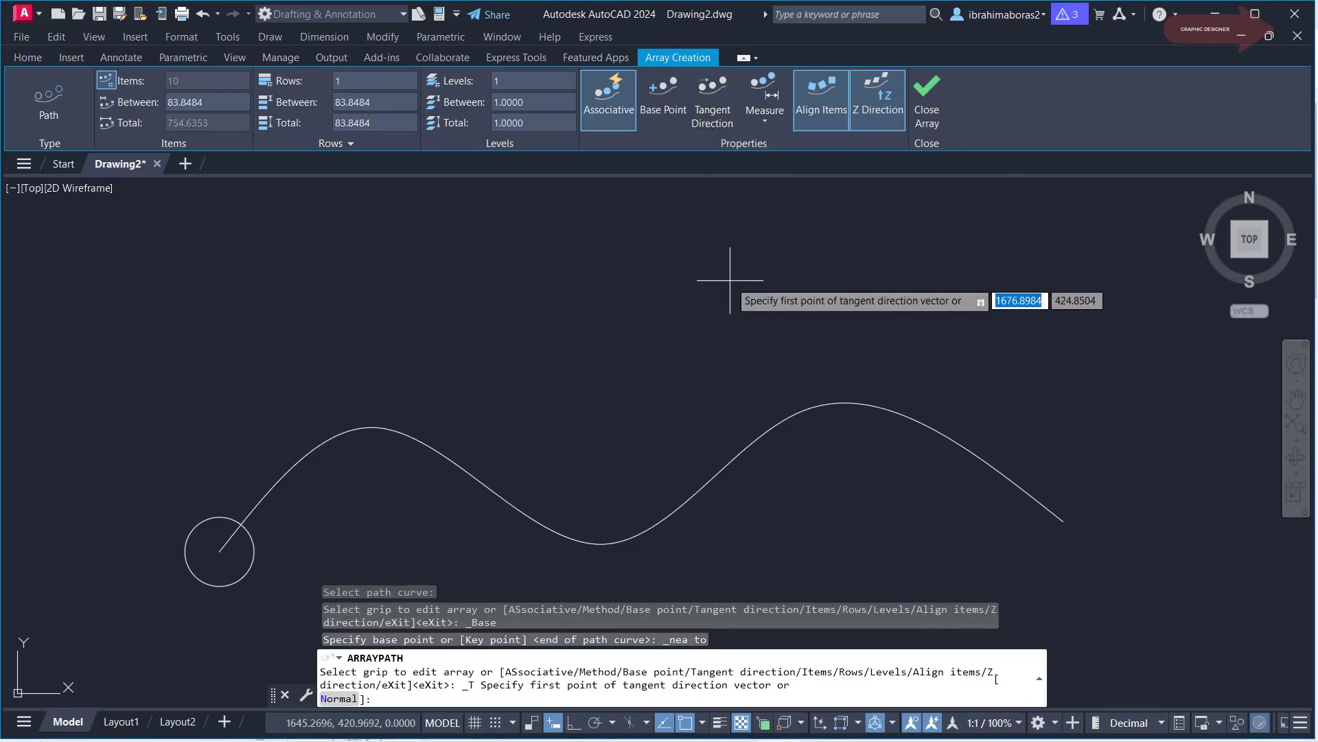
pyautogui.click(220, 551)
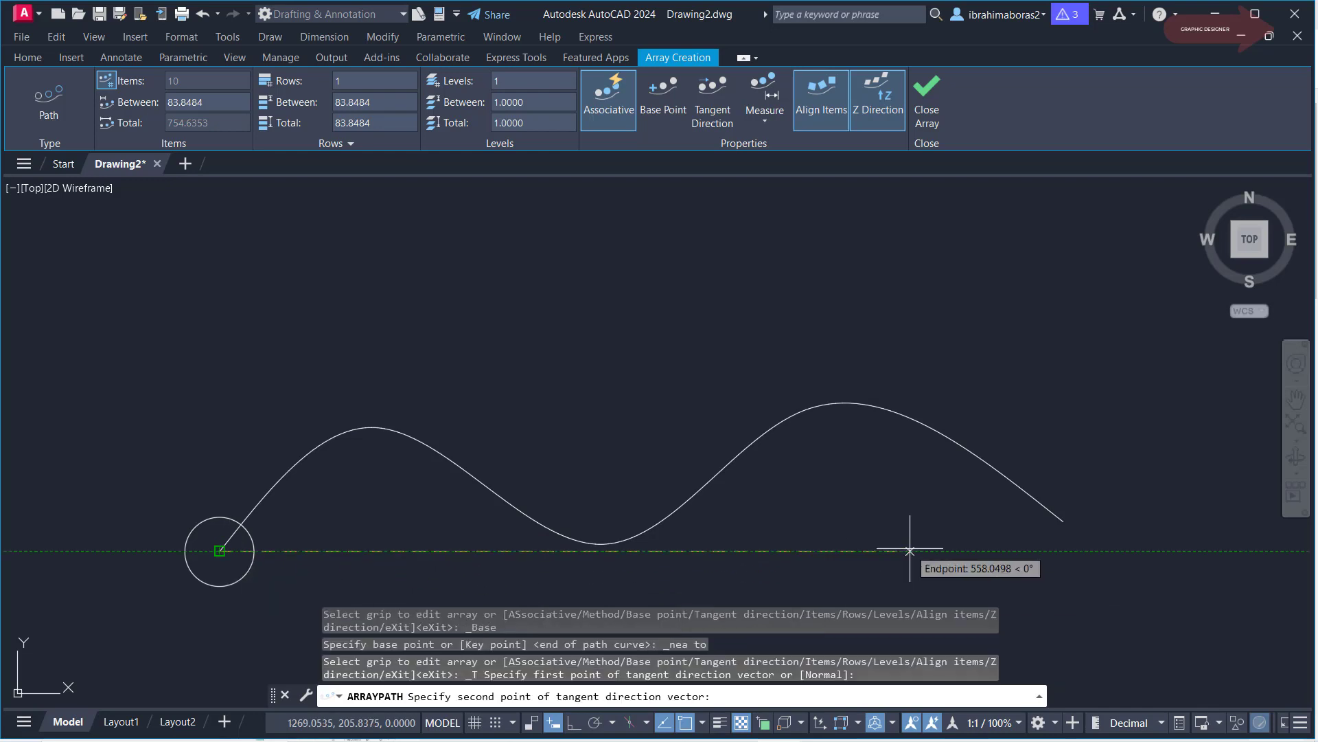
pyautogui.click(1063, 520)
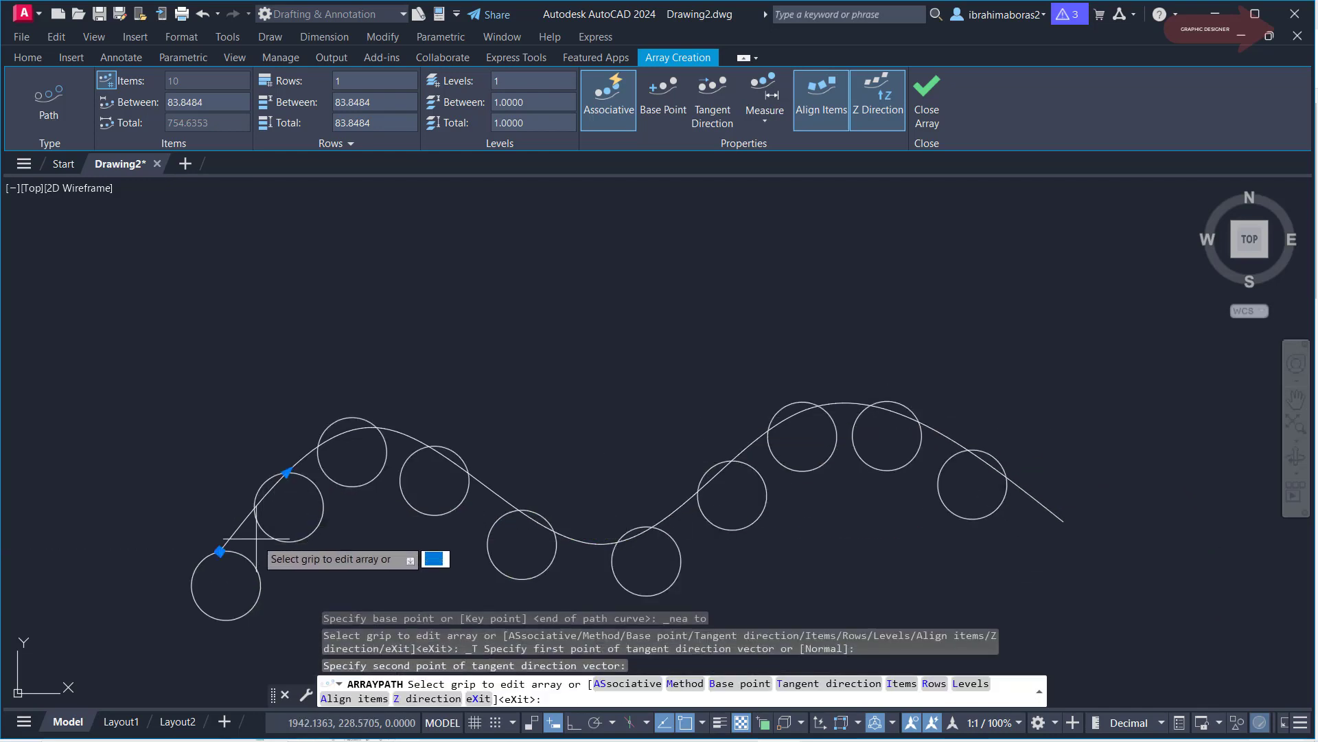
pyautogui.scroll(4, 226, 572)
pyautogui.scroll(-4, 340, 469)
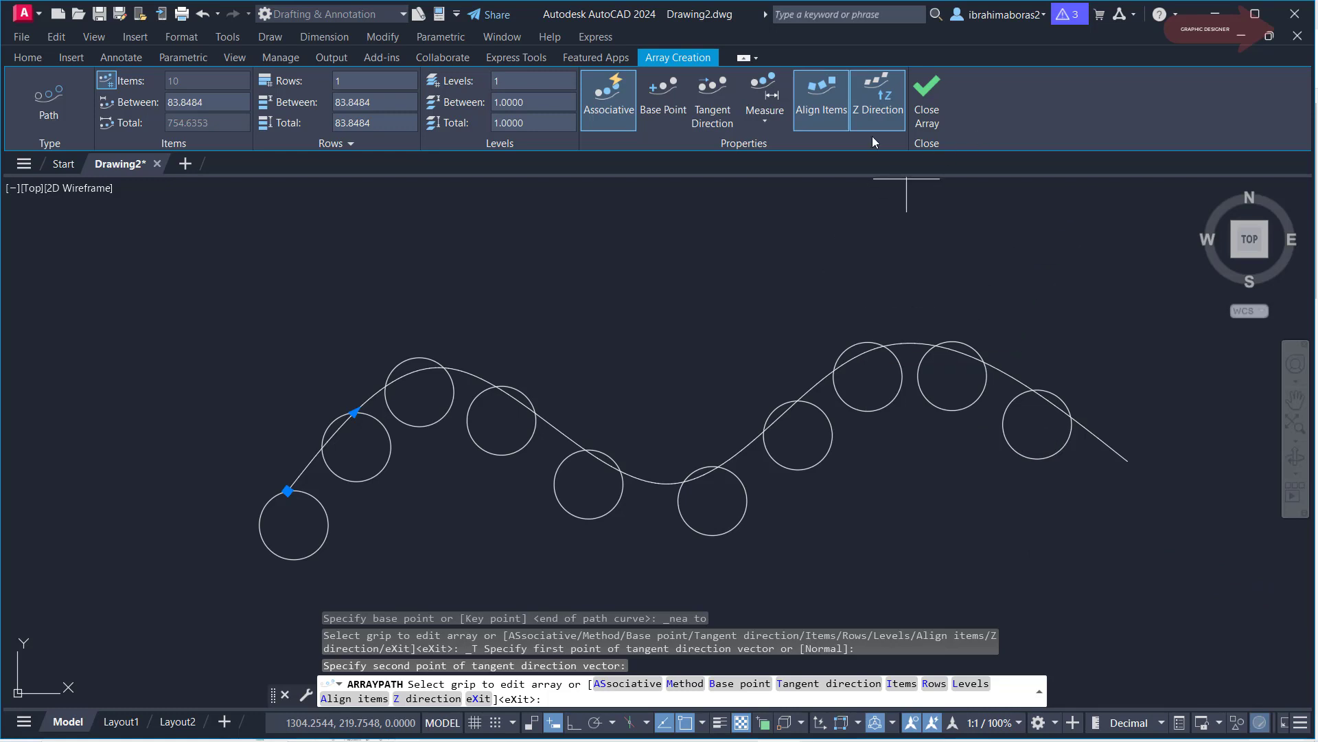
# Close the path array and pan to empty space on the right
pyautogui.click(924, 96)
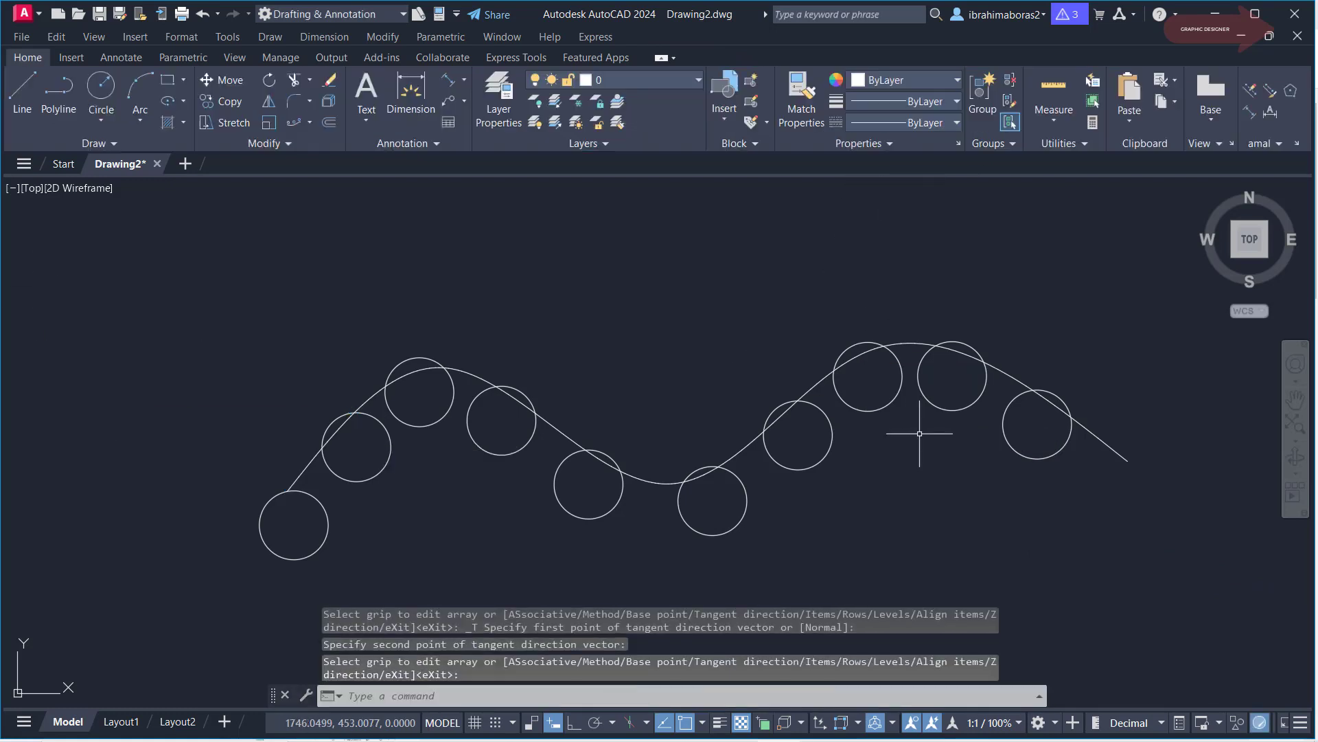
pyautogui.scroll(-5, 790, 463)
pyautogui.moveTo(940, 481); pyautogui.dragTo(504, 462, button='middle')
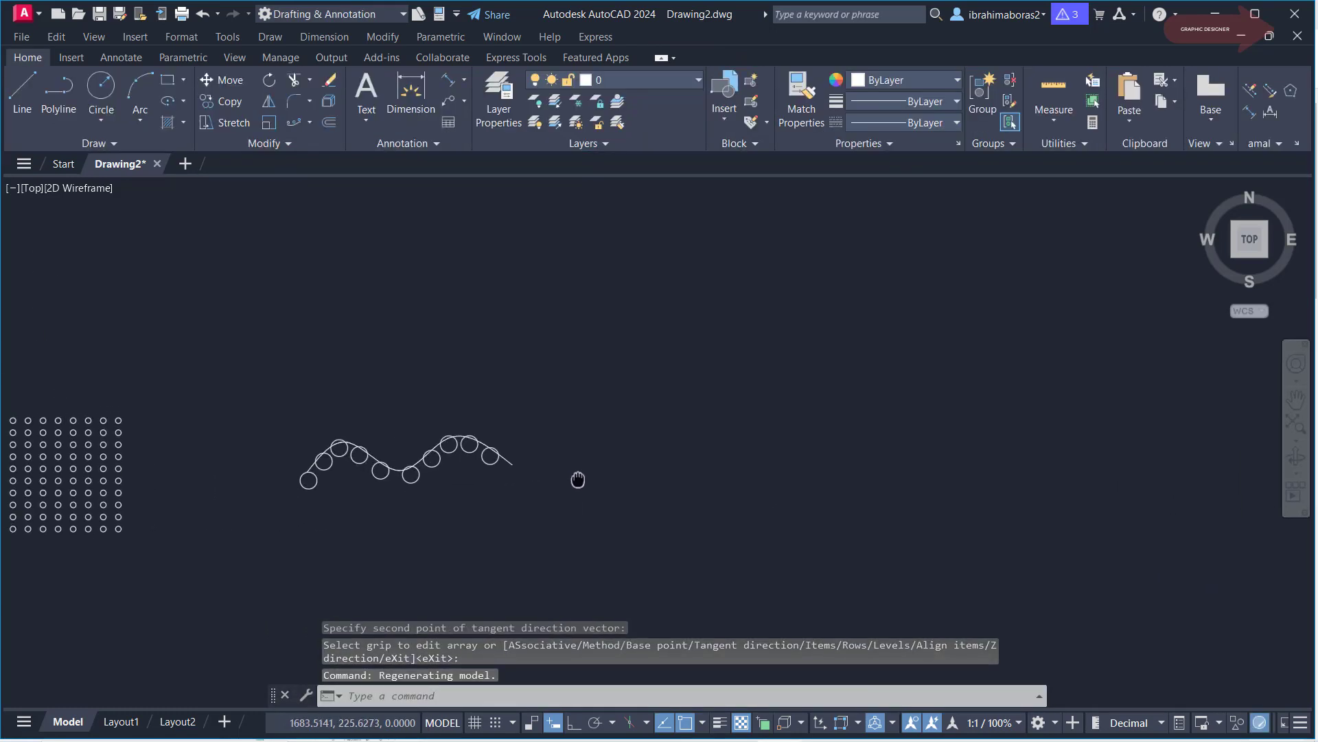
pyautogui.moveTo(606, 368); pyautogui.dragTo(489, 316, button='middle')
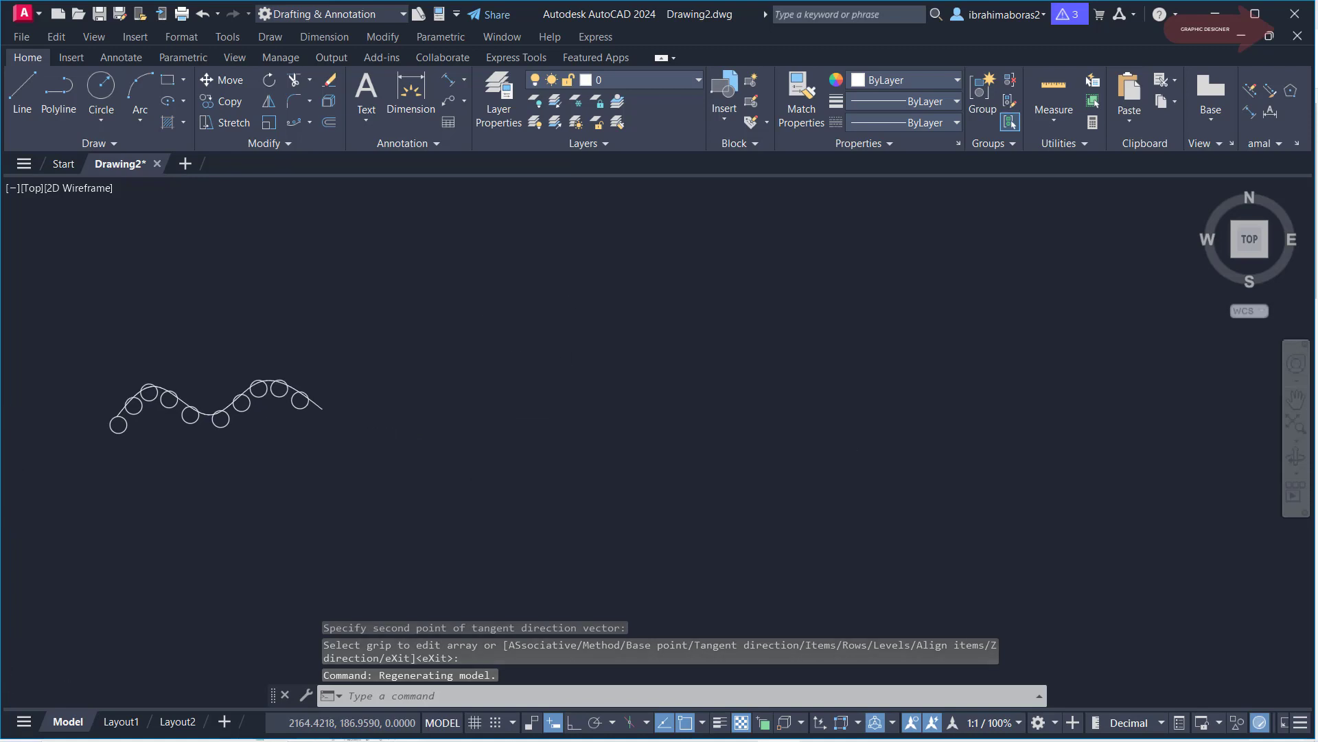
pyautogui.click(311, 122)
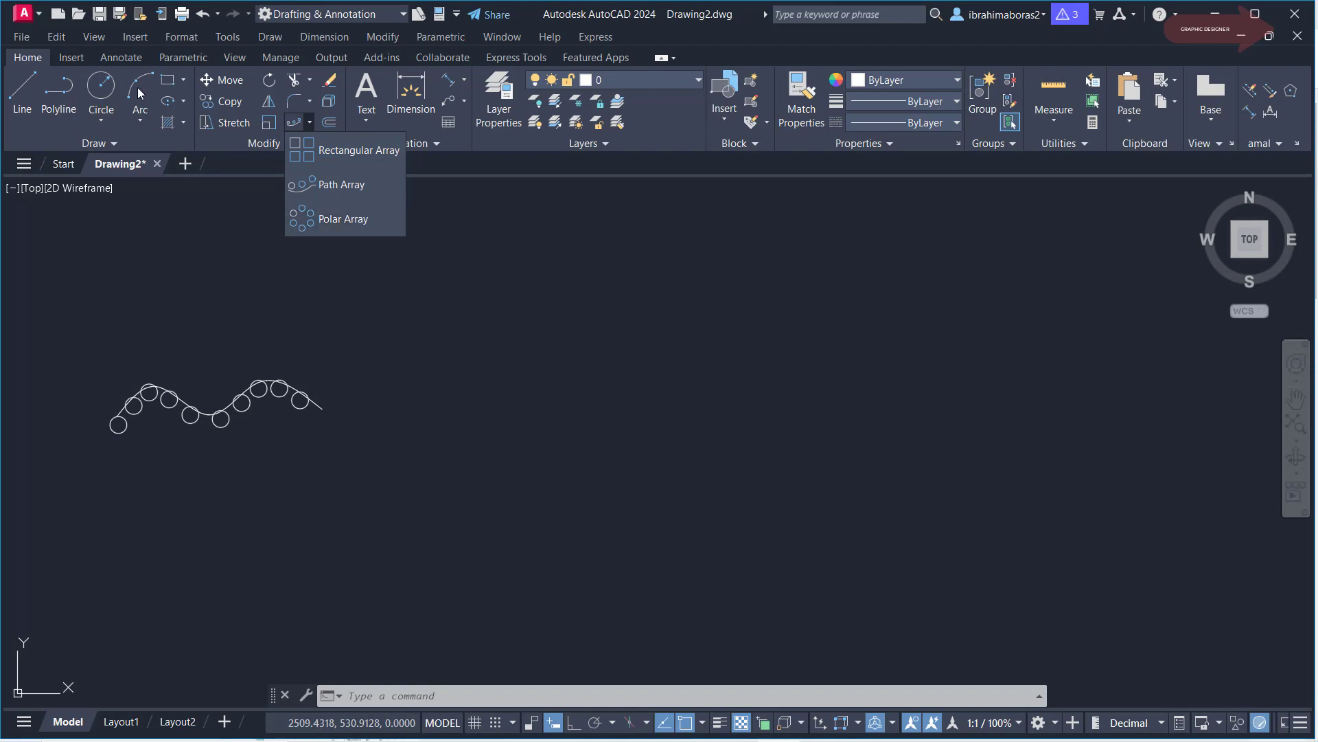
# Draw a new circle to the right of the wave of circles
pyautogui.click(102, 89)
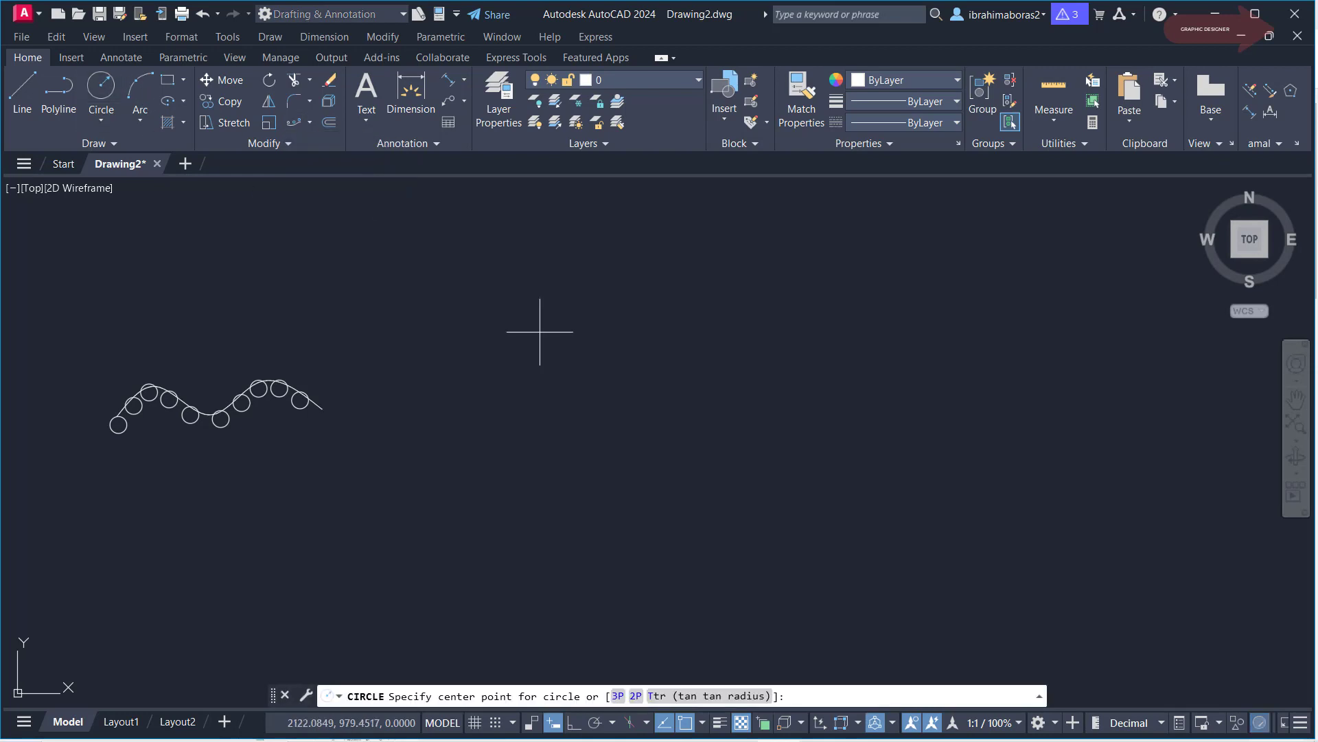
pyautogui.click(784, 371)
pyautogui.click(810, 386)
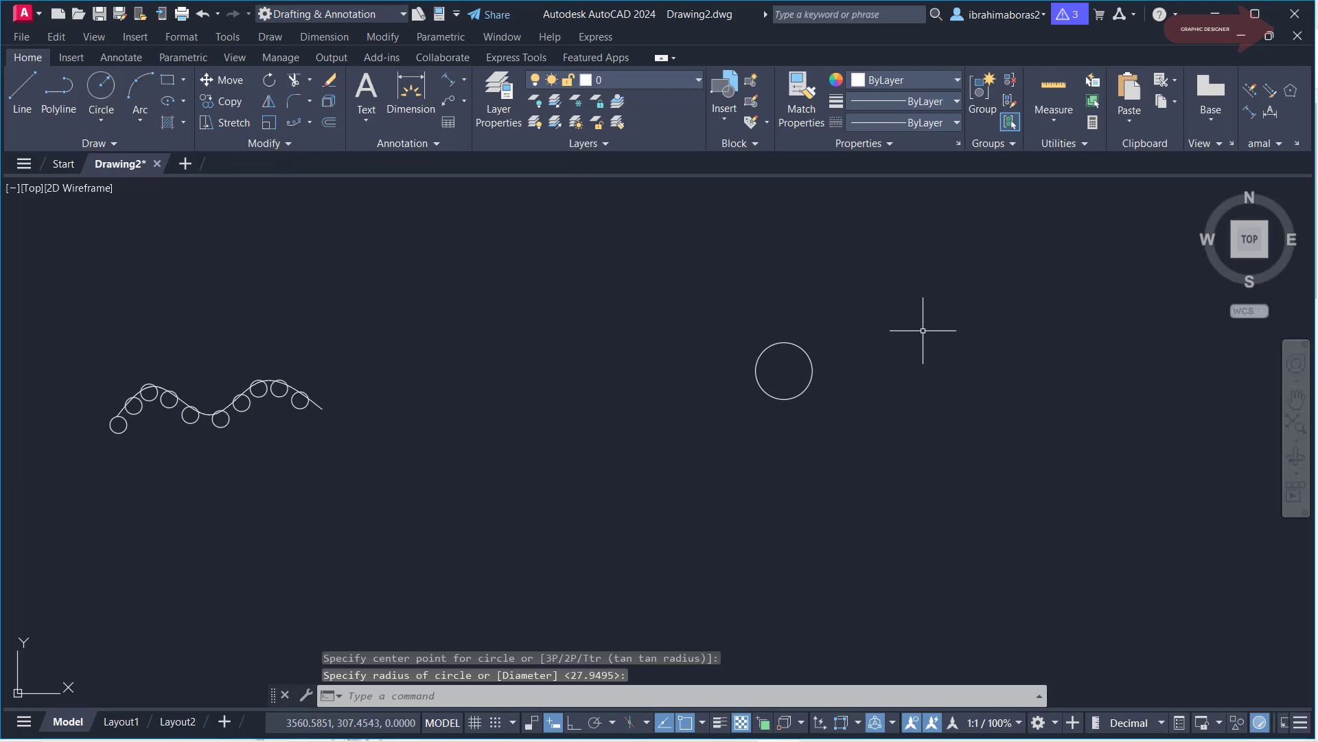
# Polar-array the new circle six times around a centre on its left, with 2 rows
pyautogui.click(309, 121)
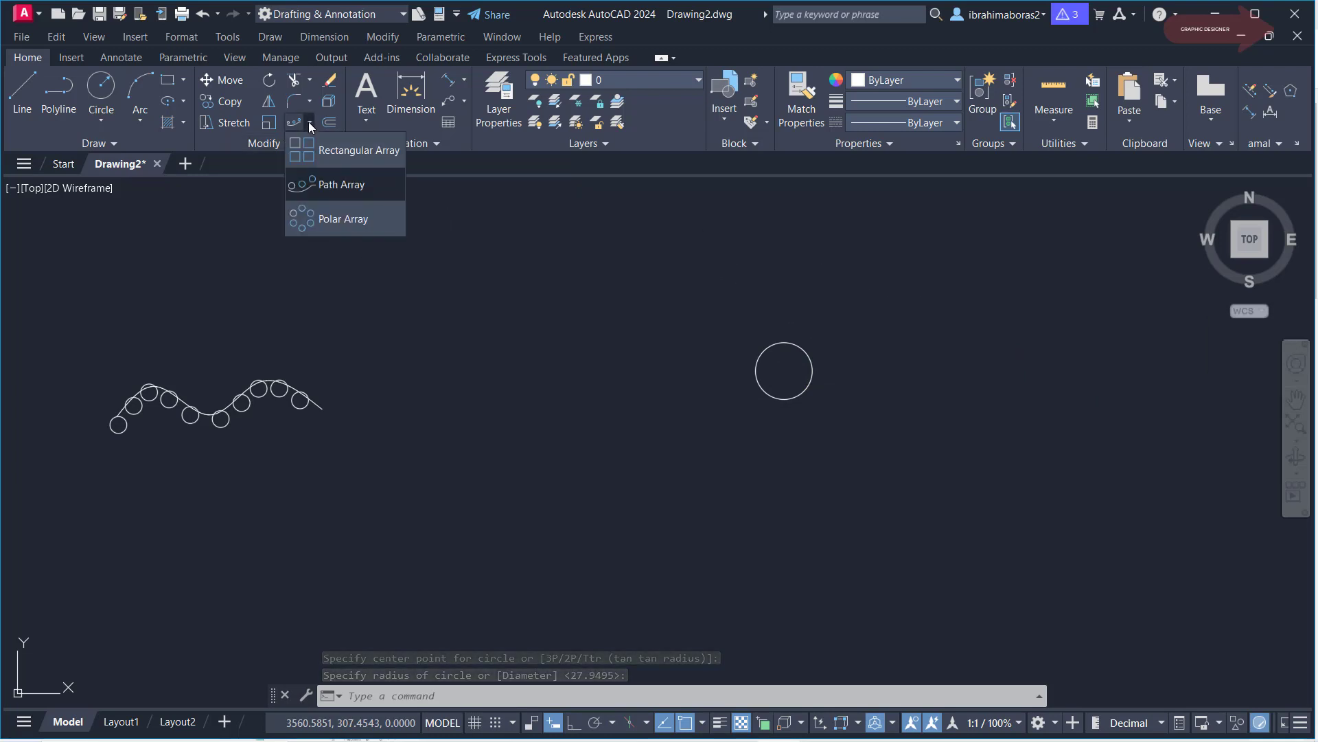
pyautogui.click(337, 220)
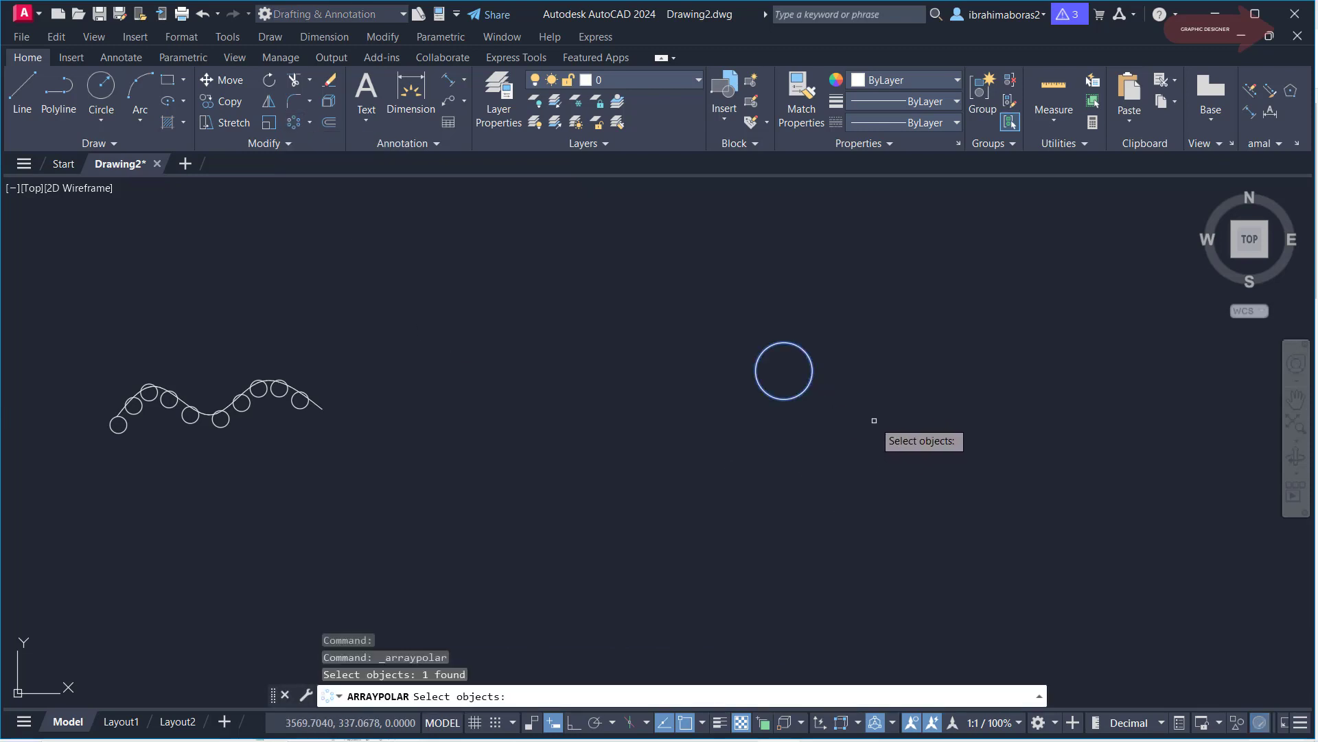
pyautogui.press('Return')
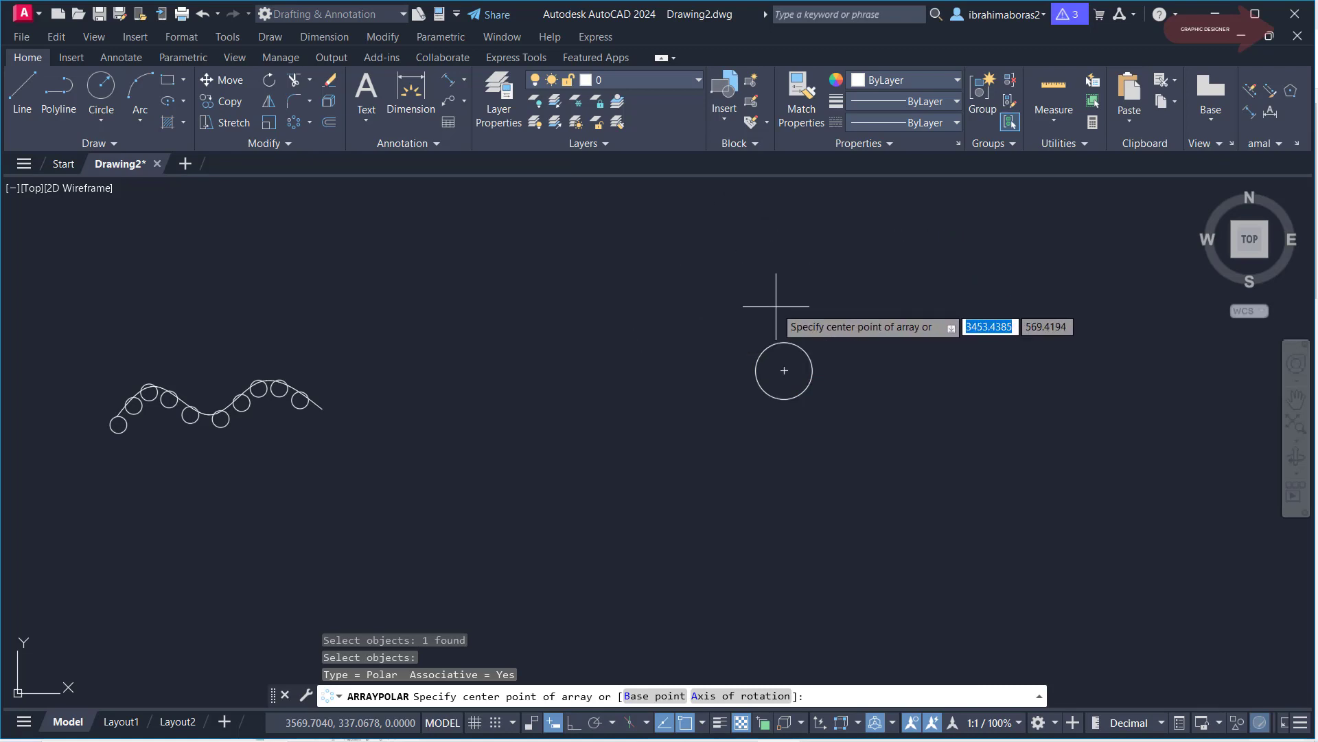
pyautogui.scroll(4, 796, 350)
pyautogui.scroll(-4, 765, 271)
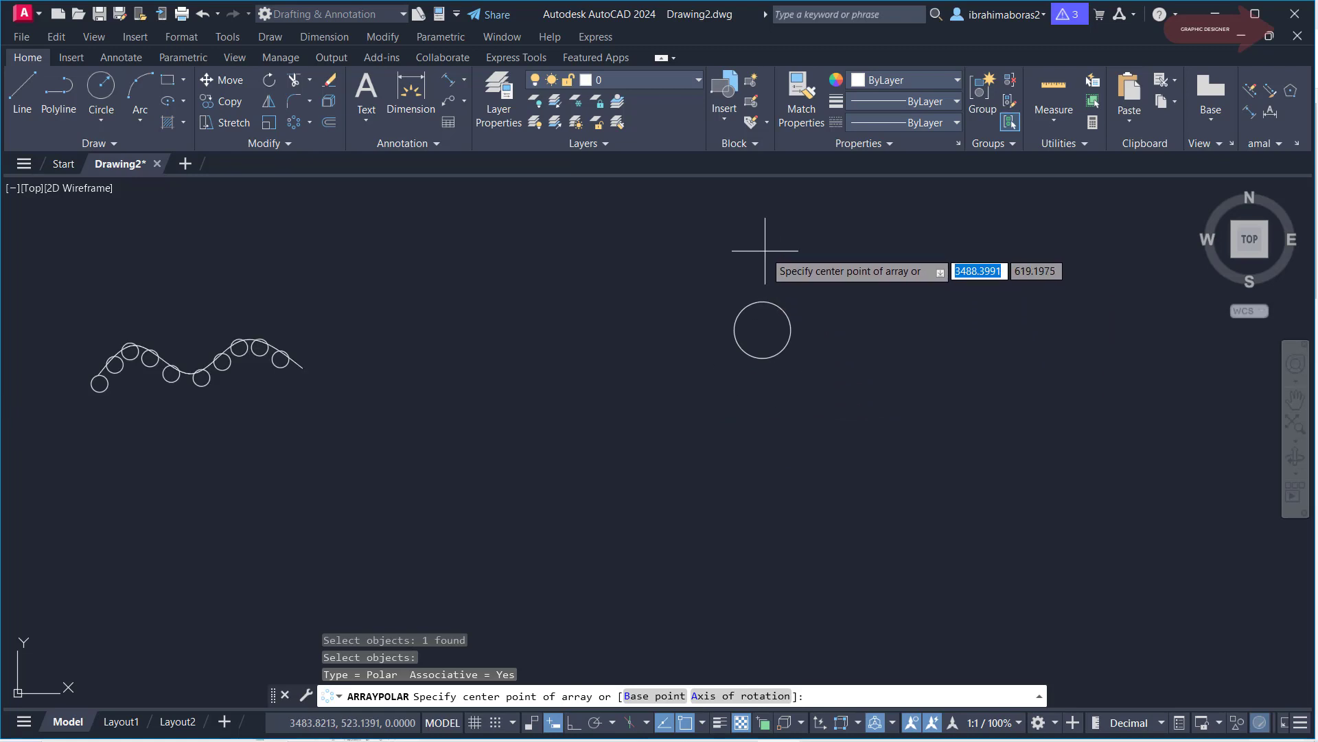
pyautogui.click(664, 329)
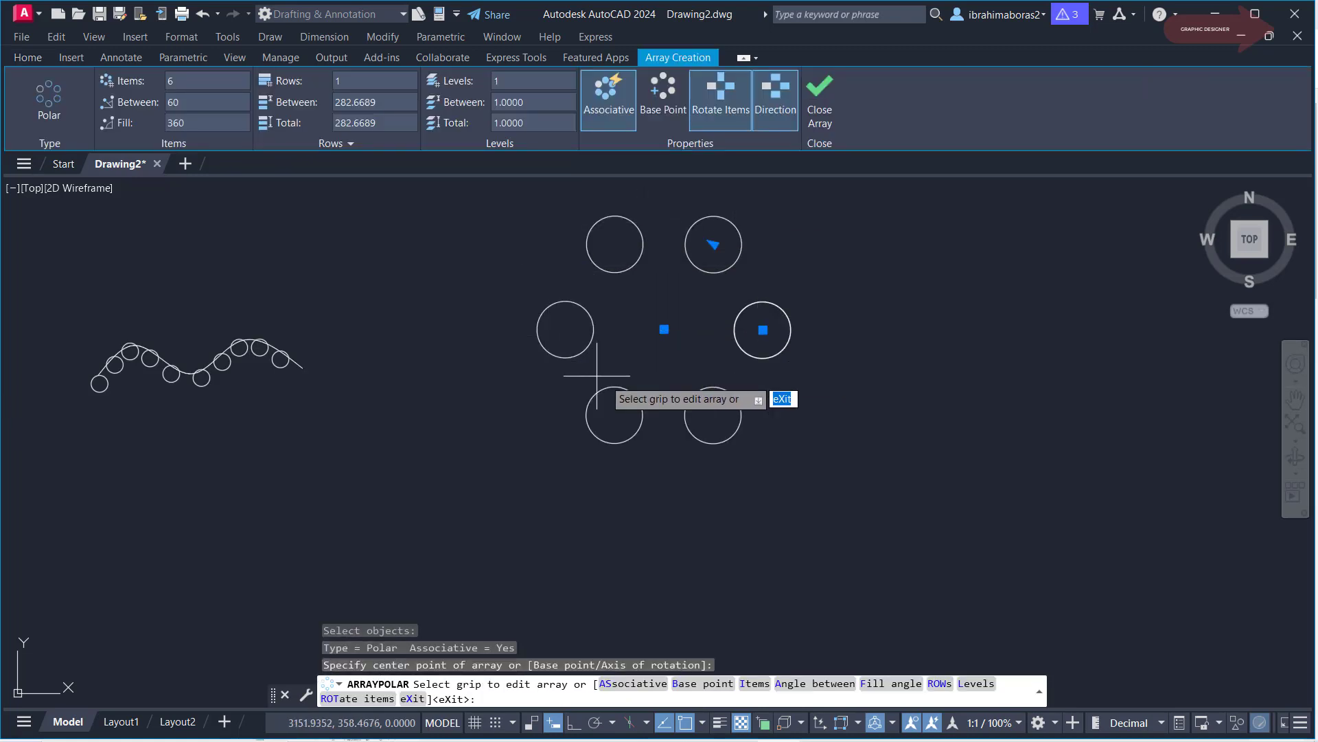
pyautogui.moveTo(568, 251); pyautogui.dragTo(608, 323, button='middle')
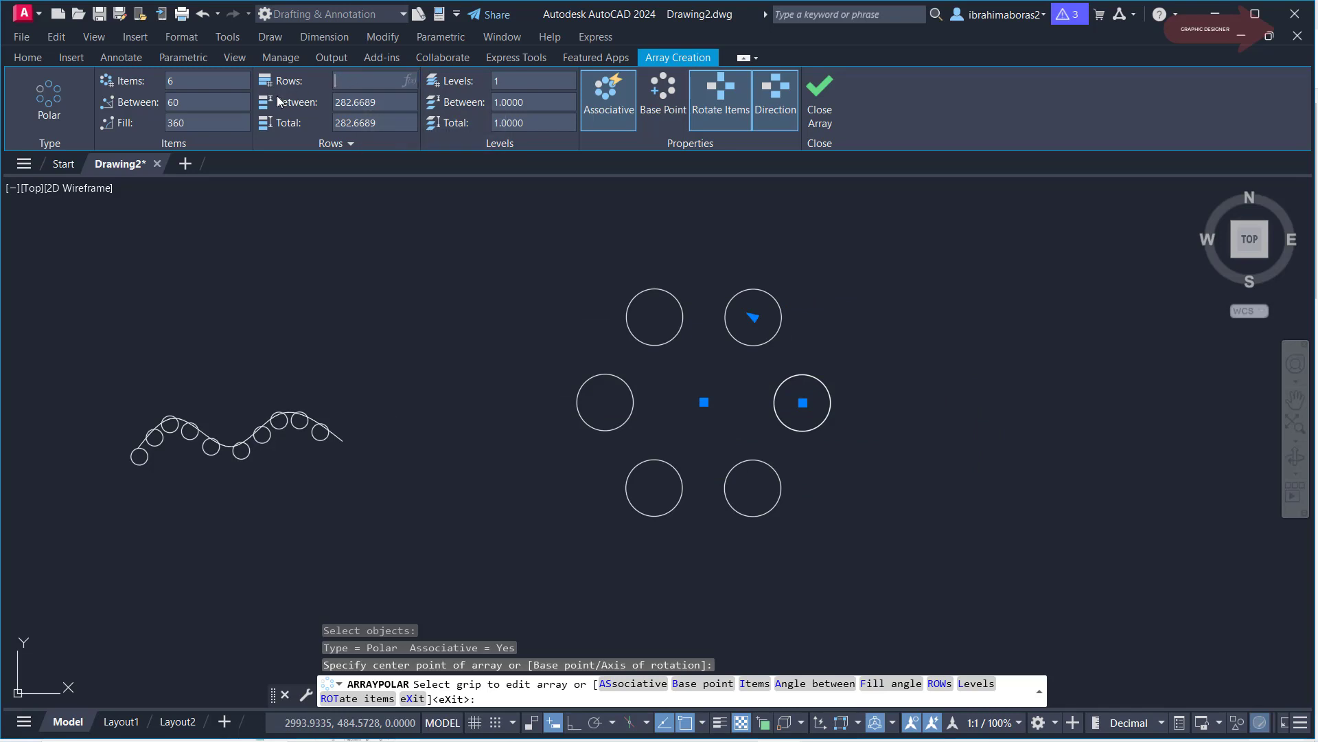
pyautogui.press('Return')
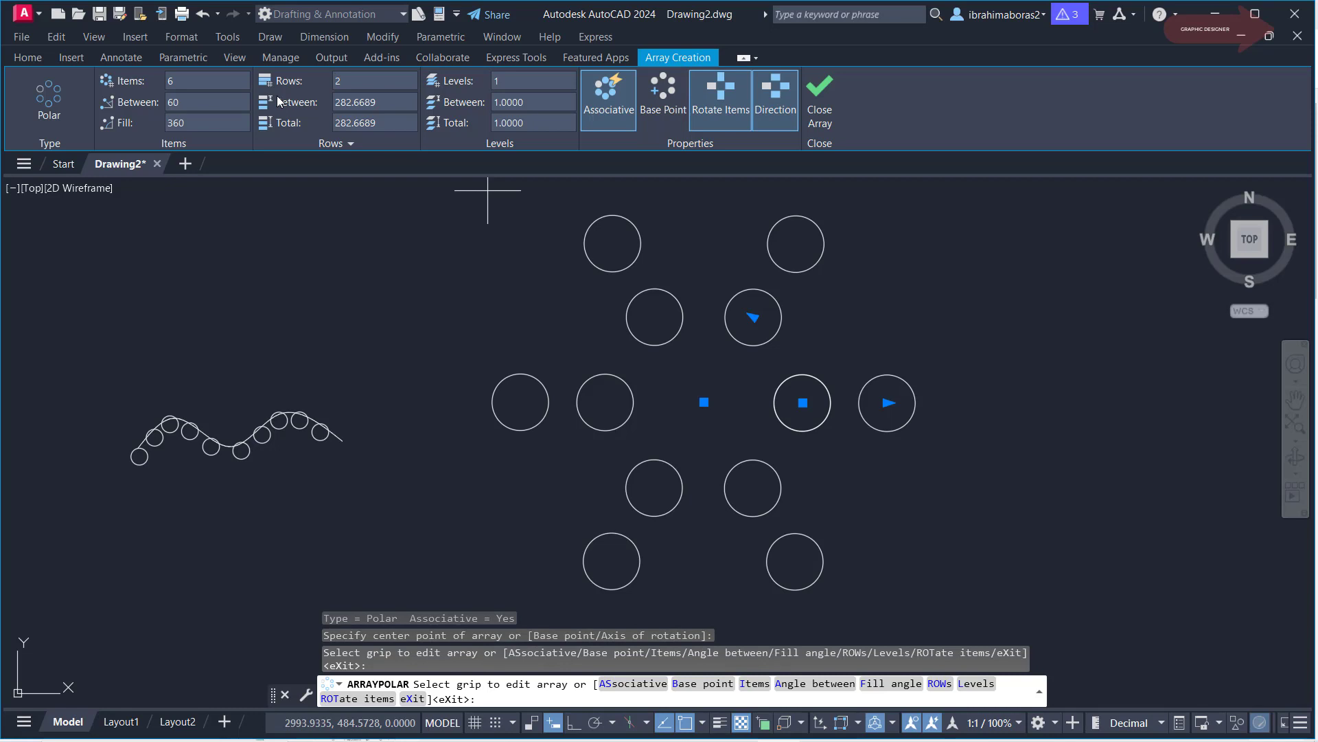
pyautogui.press('Return')
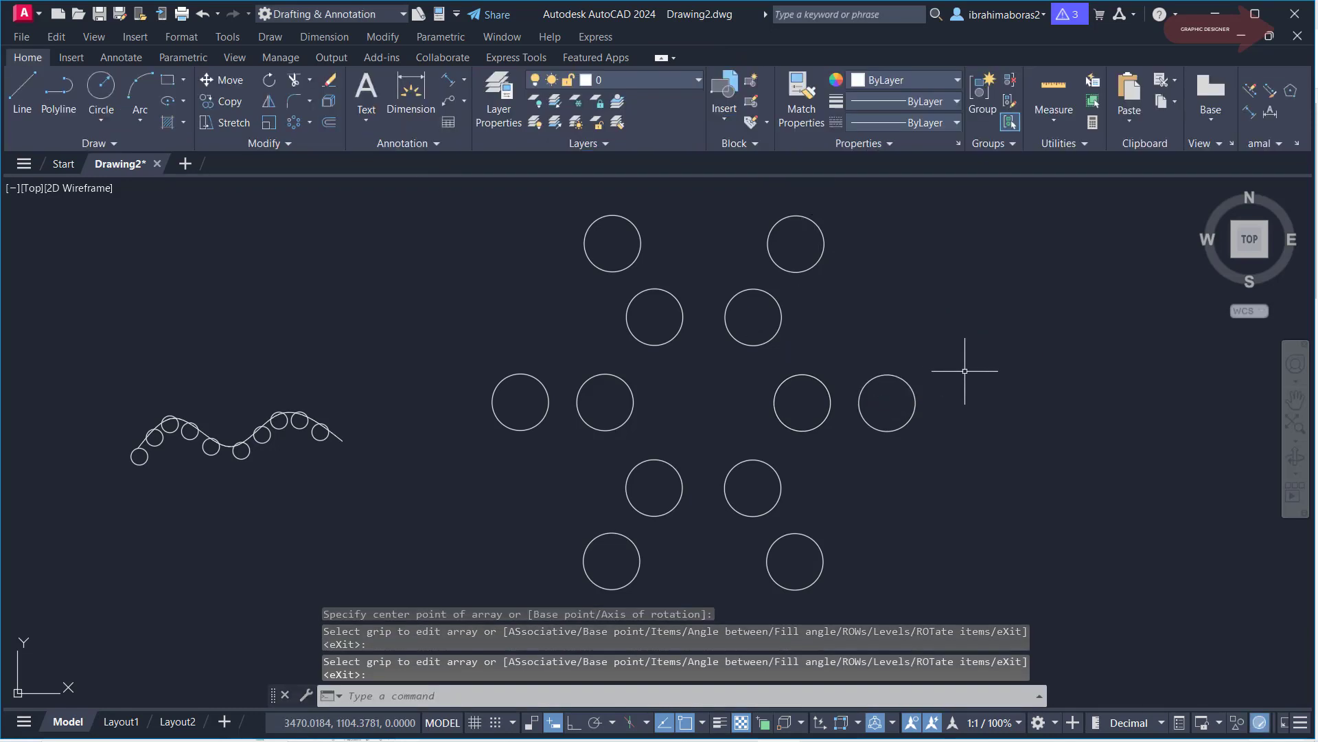
# Draw a rectangle in the free space to the right of the circle rings
pyautogui.moveTo(1088, 411)
pyautogui.mouseDown(button='middle')
pyautogui.moveTo(859, 400)
pyautogui.moveTo(603, 441)
pyautogui.mouseUp(button='middle')
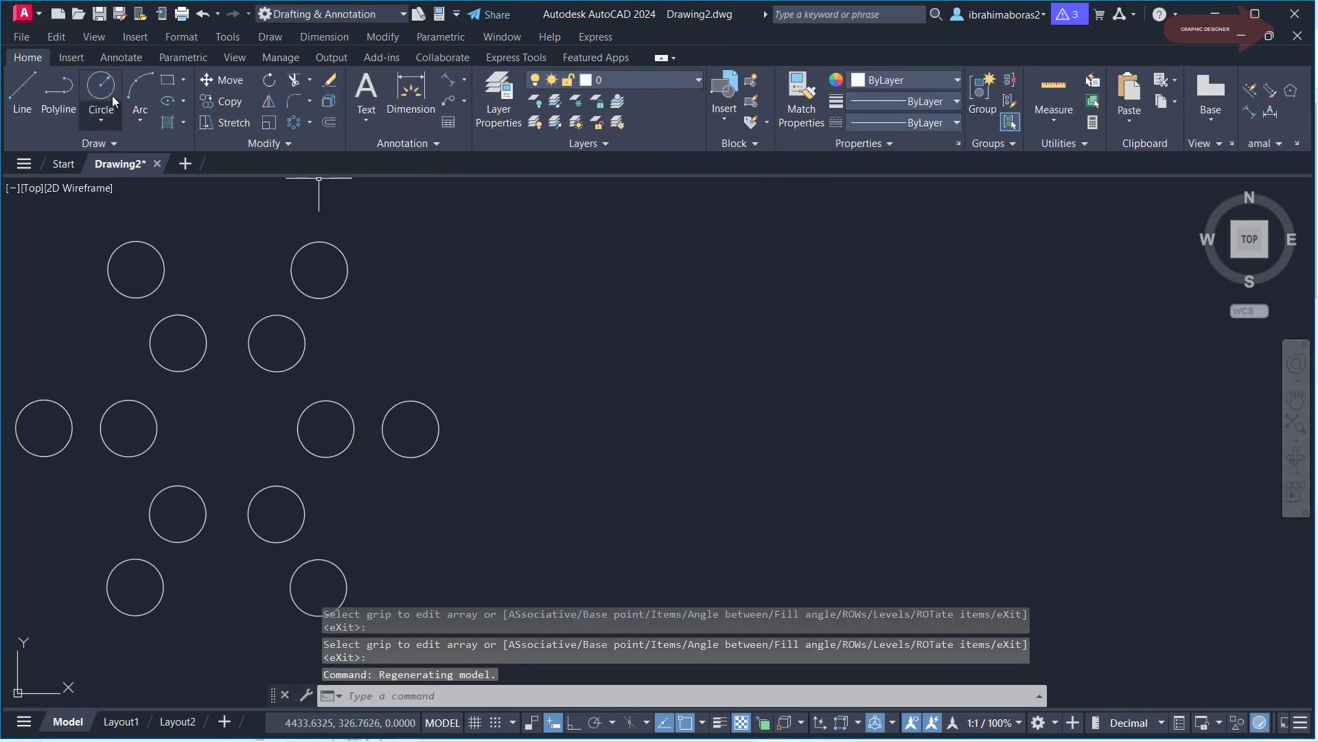
pyautogui.click(170, 81)
pyautogui.click(819, 348)
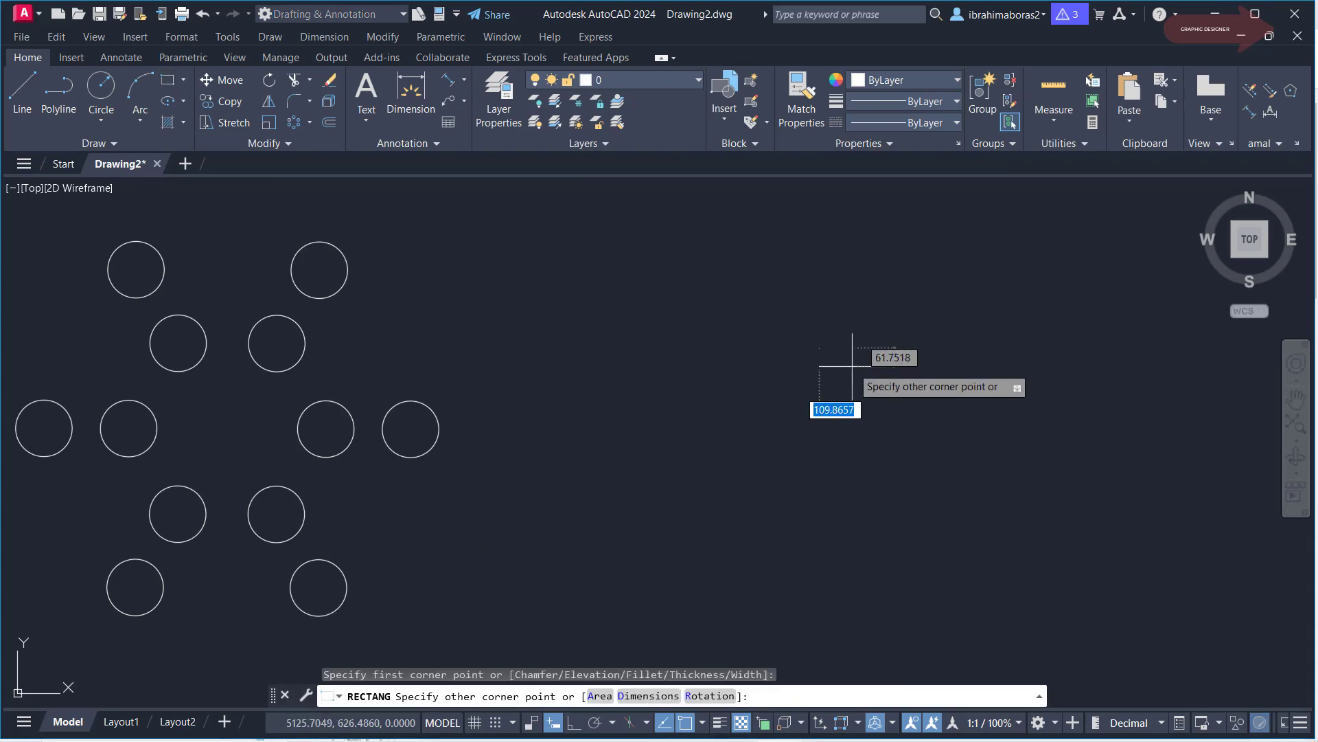
pyautogui.click(958, 437)
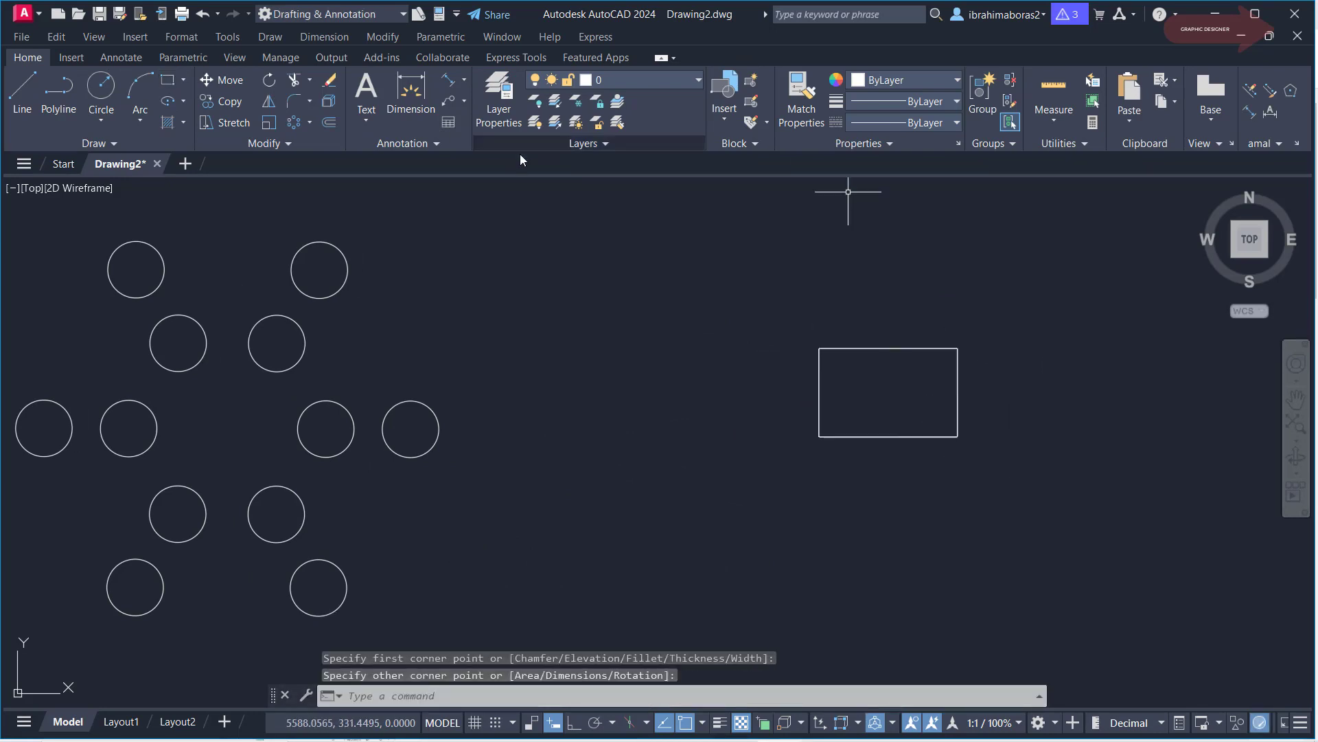
# Start a polar array with the new rectangle as its only object
pyautogui.click(291, 123)
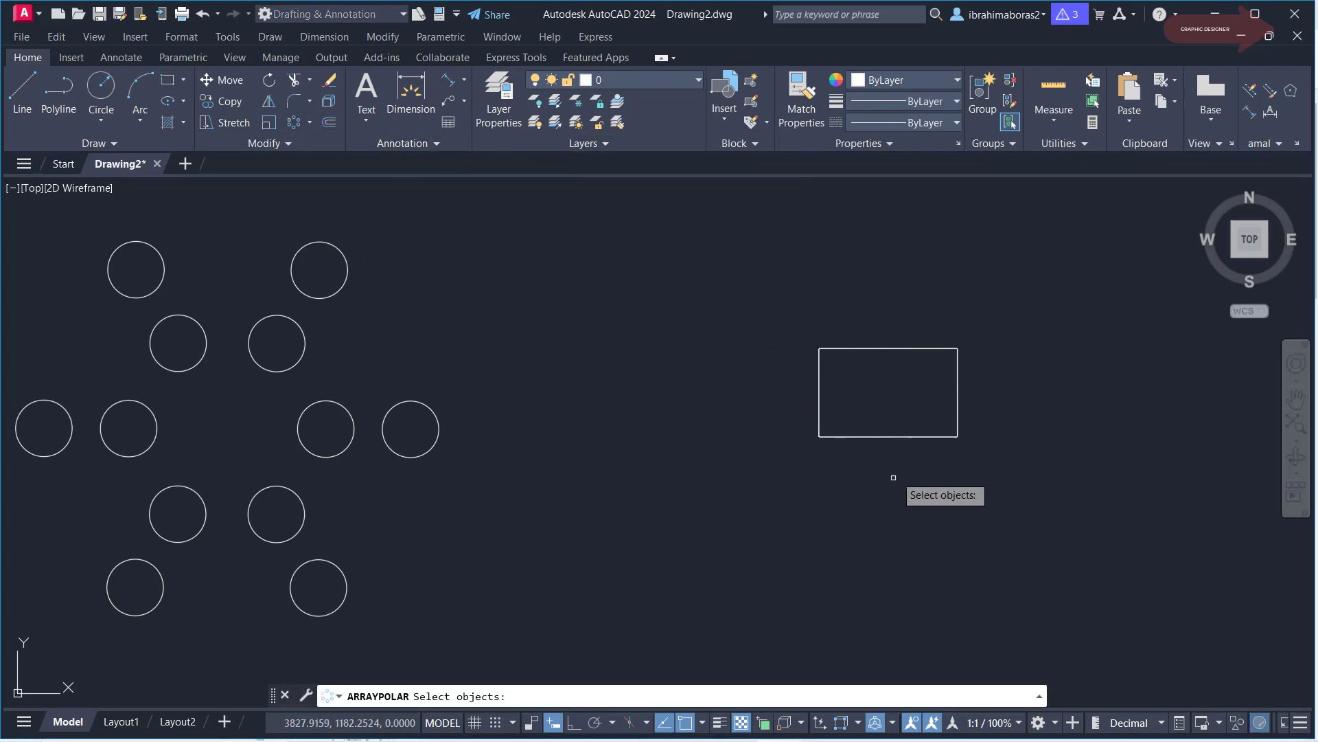
pyautogui.click(930, 436)
pyautogui.press('Return')
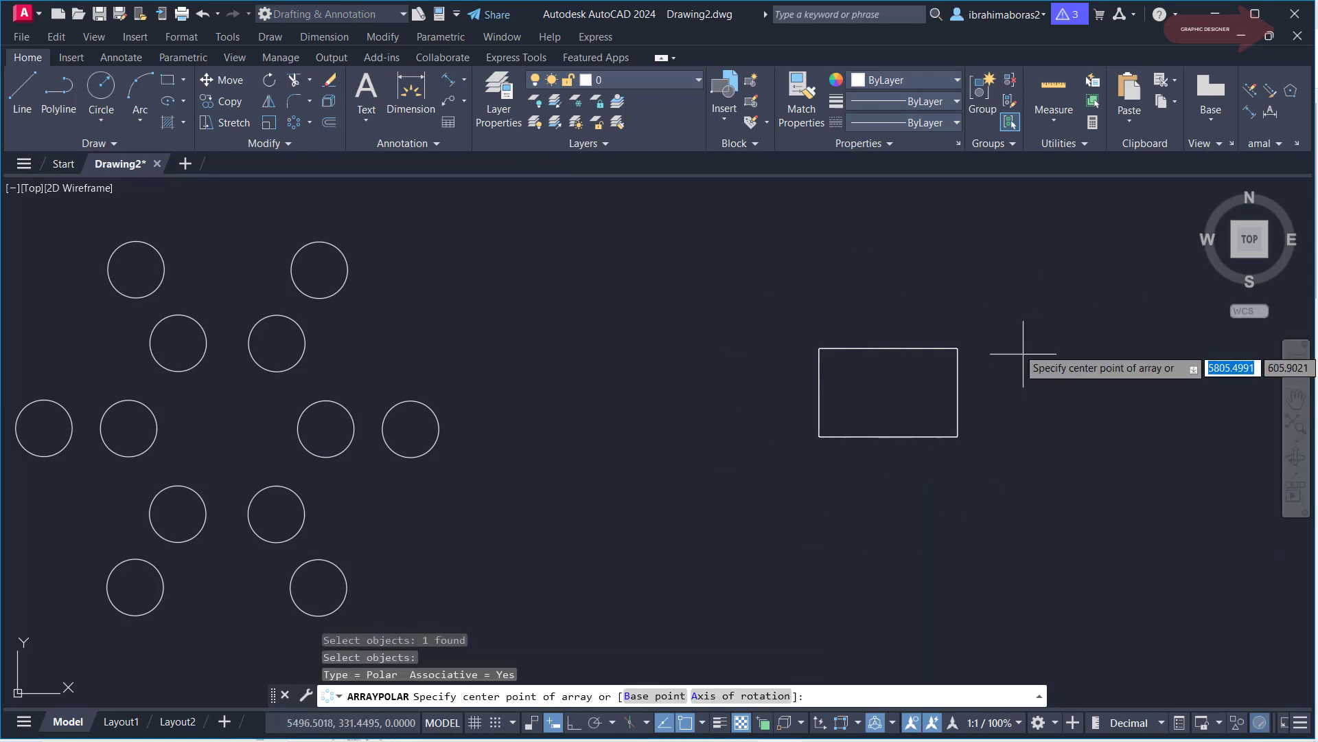
# Center the polar array on the rectangle's right-edge midpoint with 2 rows, completing the six-armed star
pyautogui.click(958, 390)
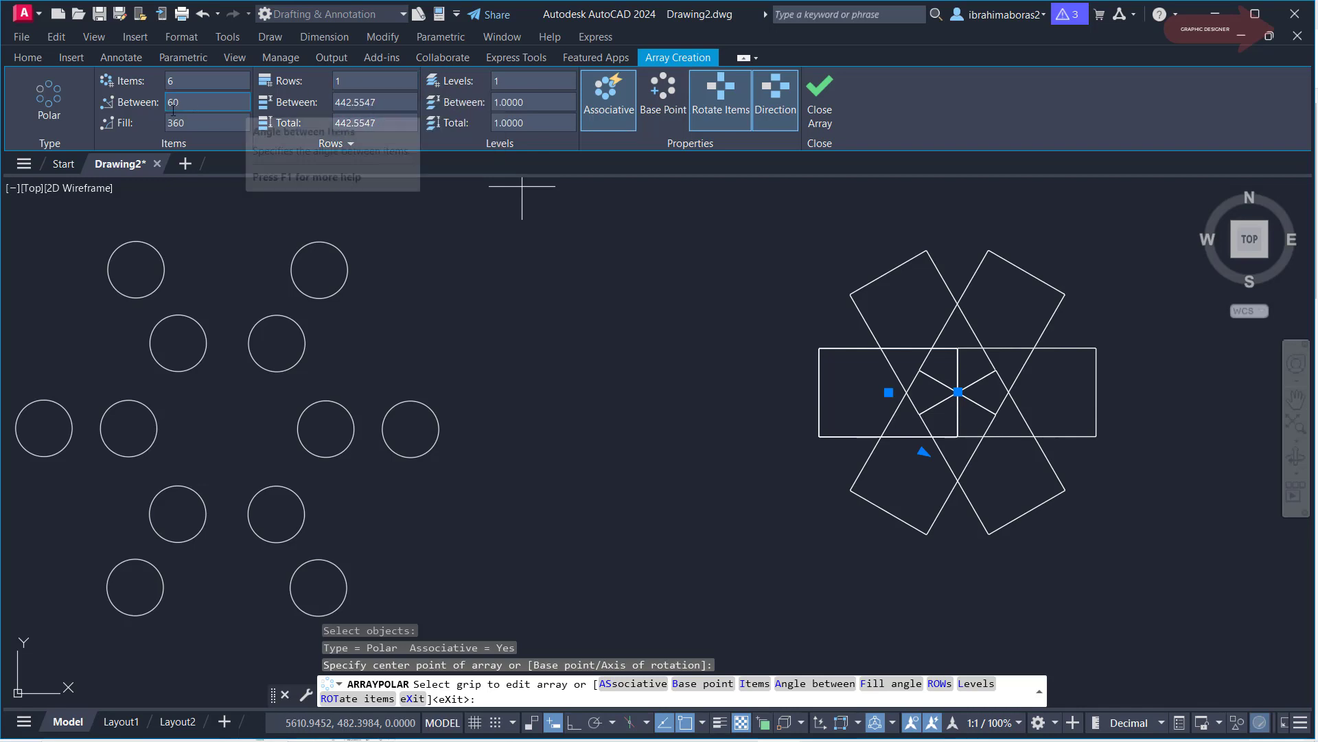
pyautogui.click(359, 81)
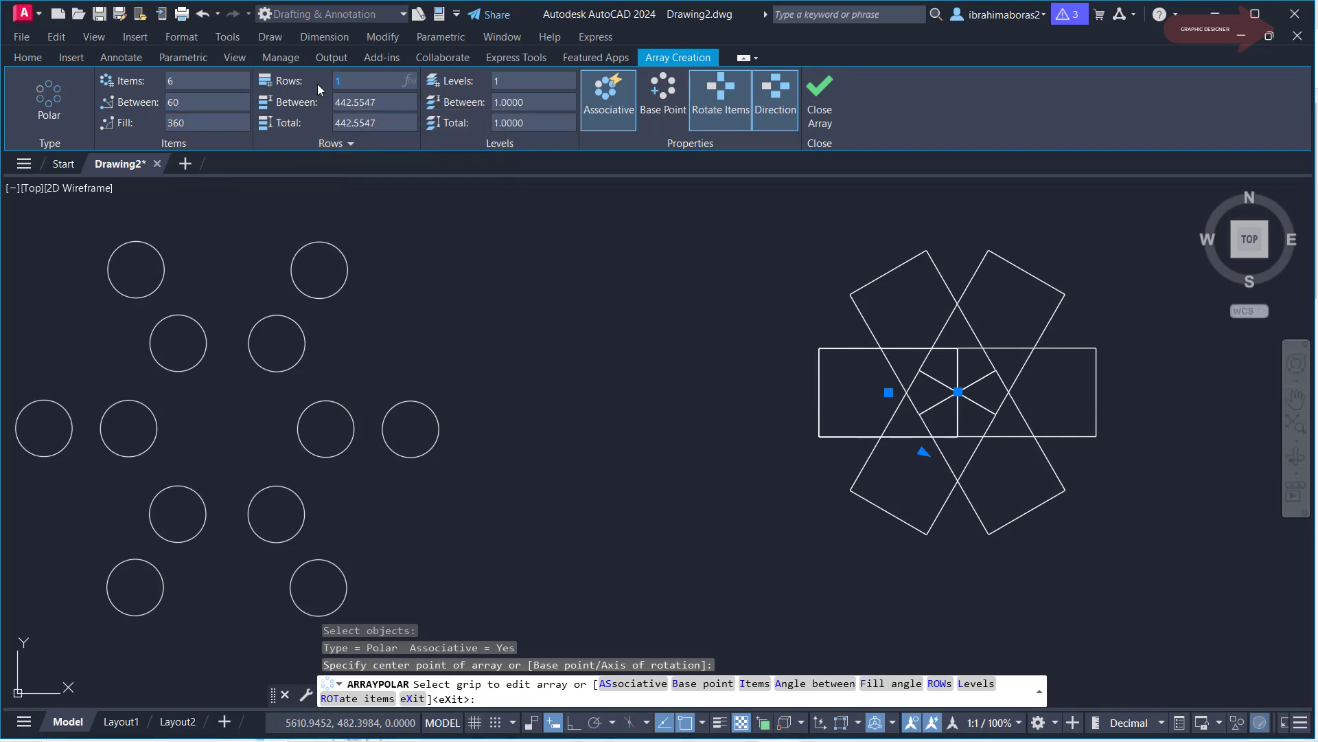
pyautogui.write('2')
pyautogui.press('Return')
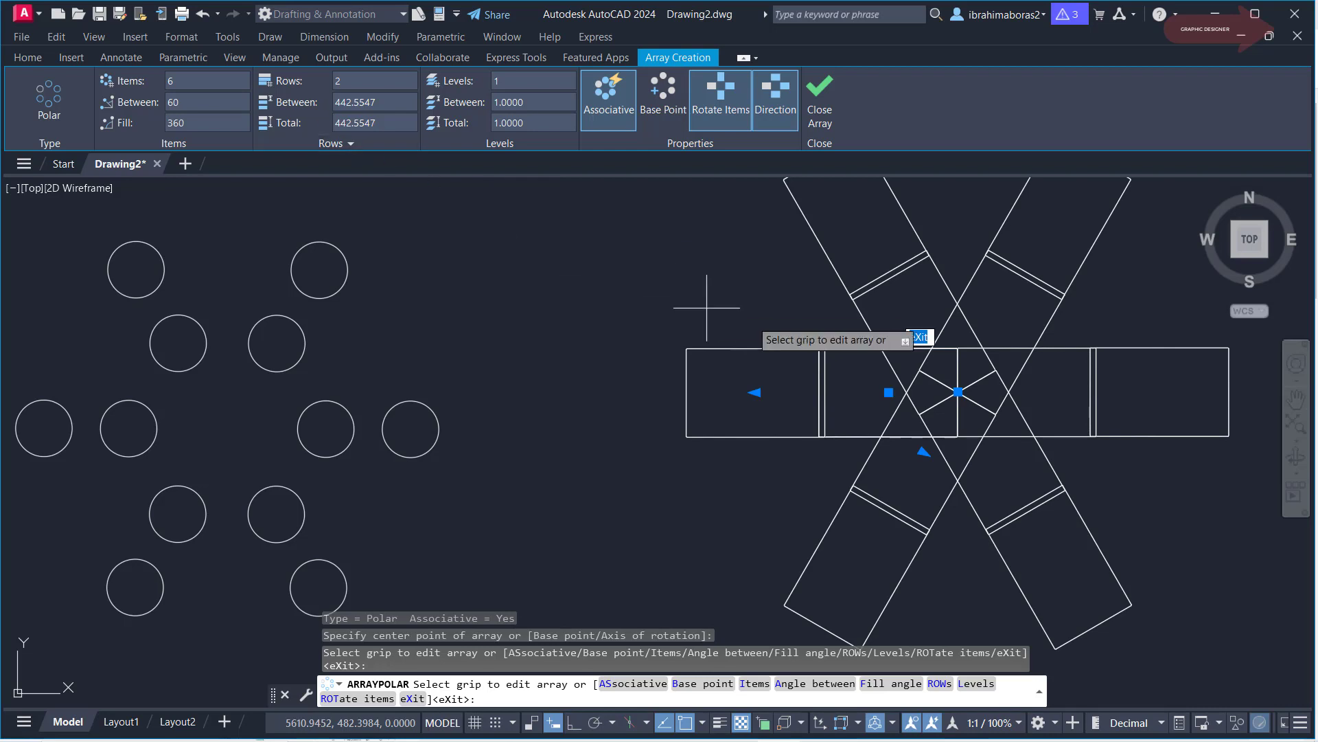
pyautogui.scroll(-3, 707, 308)
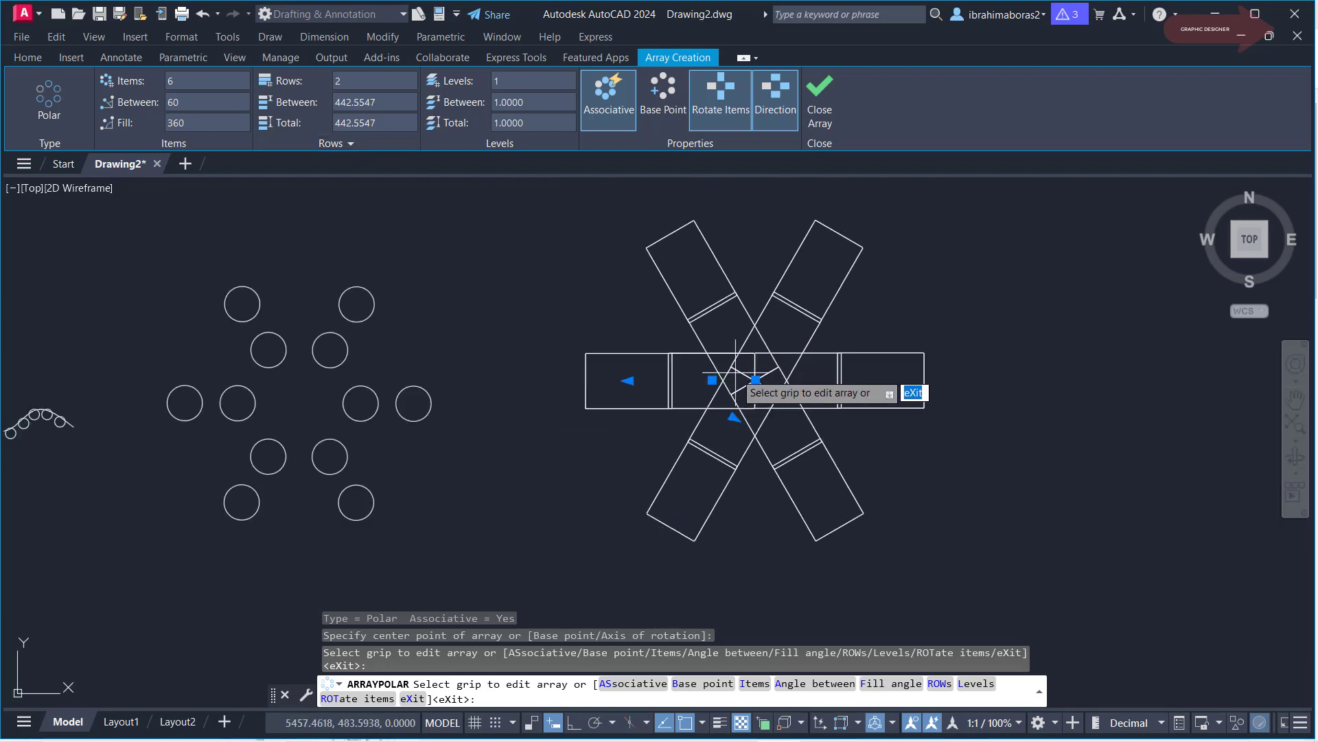
pyautogui.scroll(-1, 972, 333)
pyautogui.scroll(-1, 972, 333)
pyautogui.press('Return')
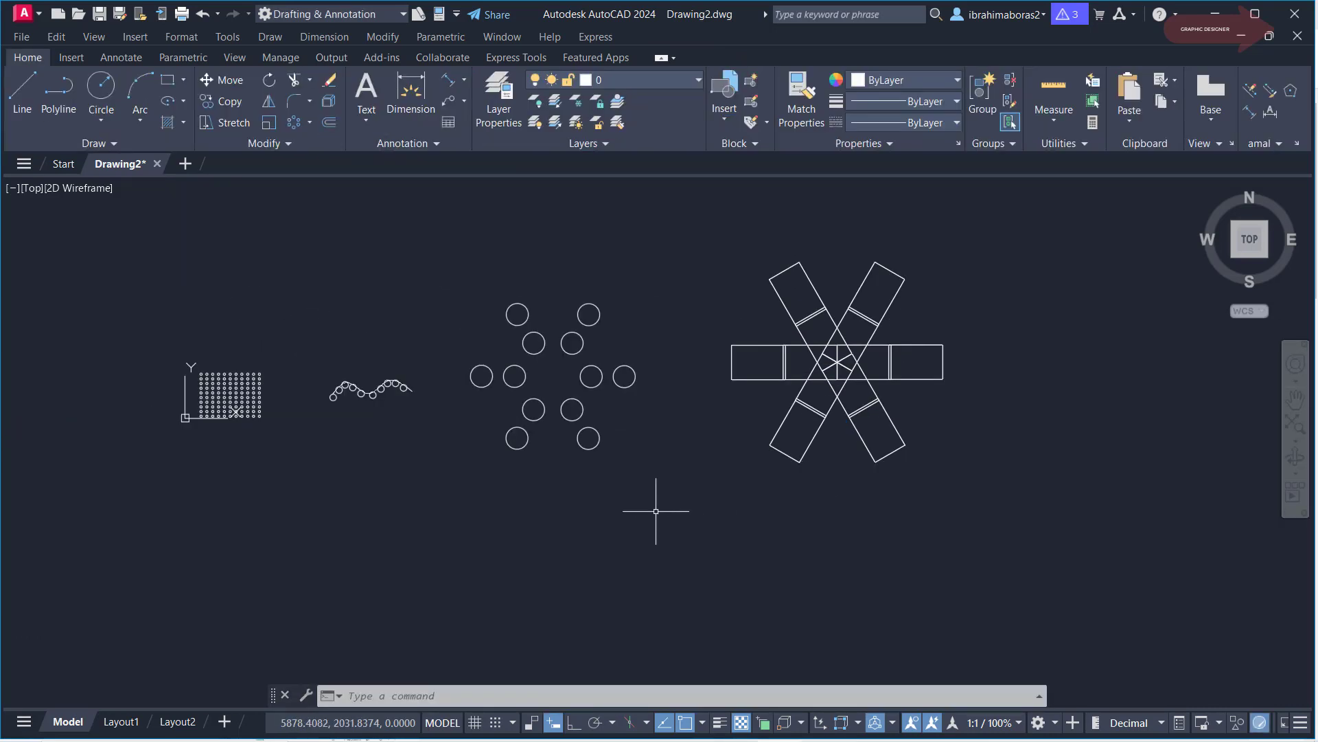